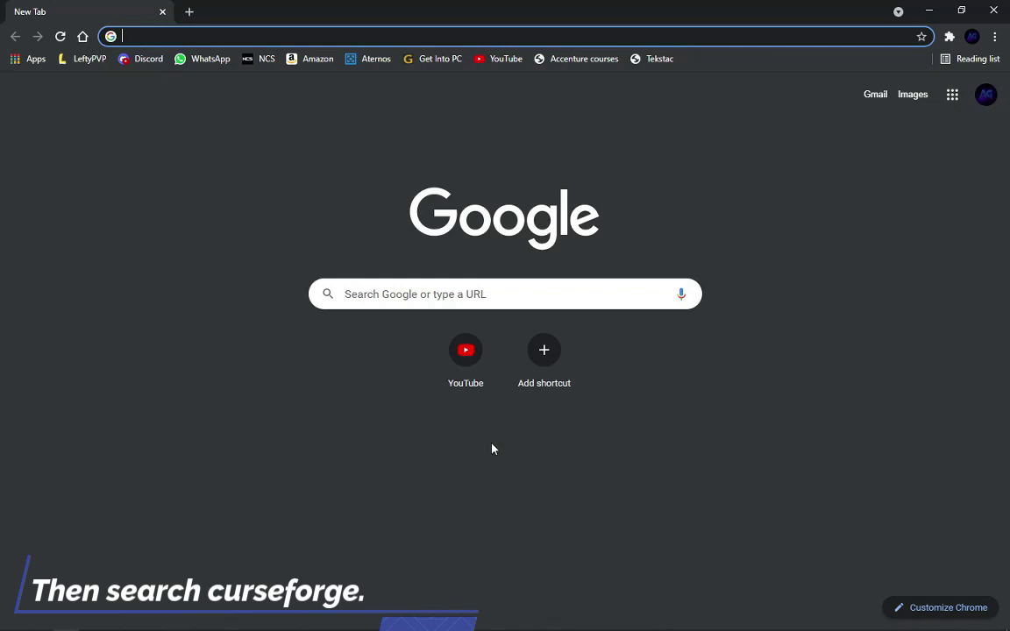
Step: Search Google for curseforge and open the official CurseForge website from the results
text(cu)
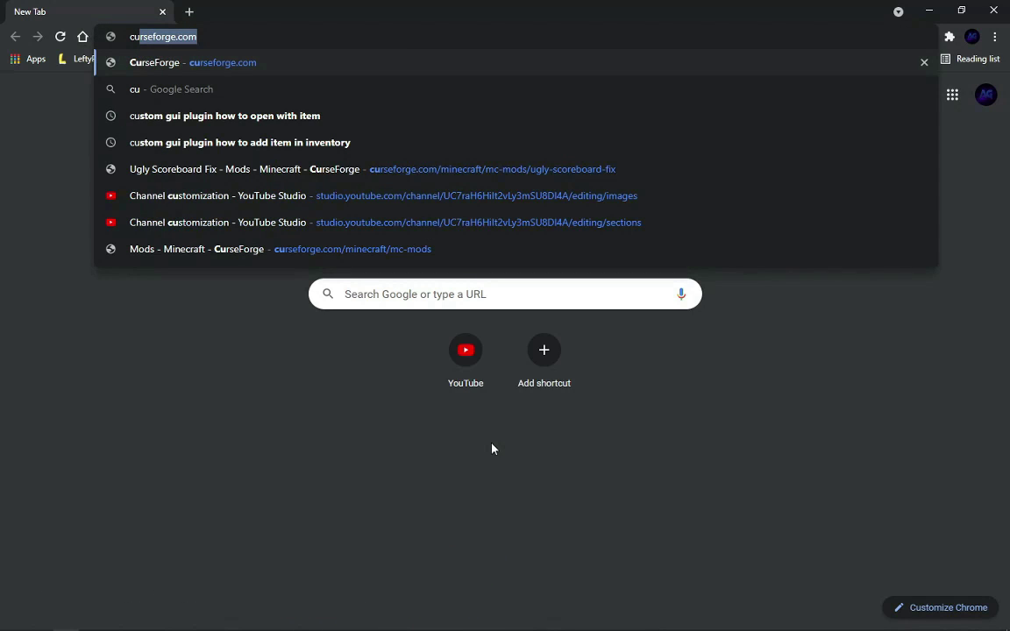
text(r)
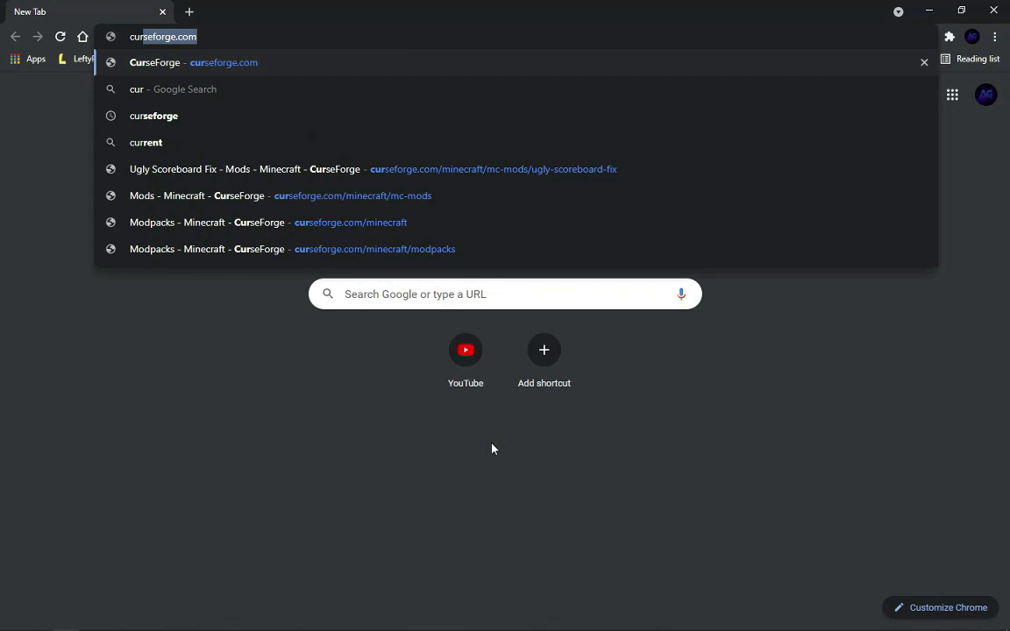
text(sef)
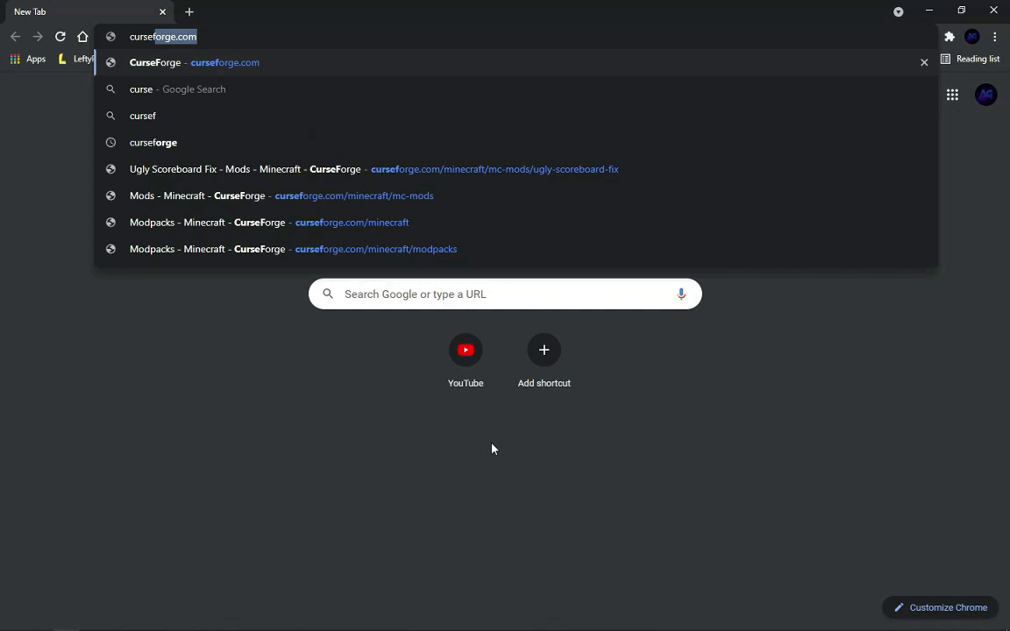
text(orge)
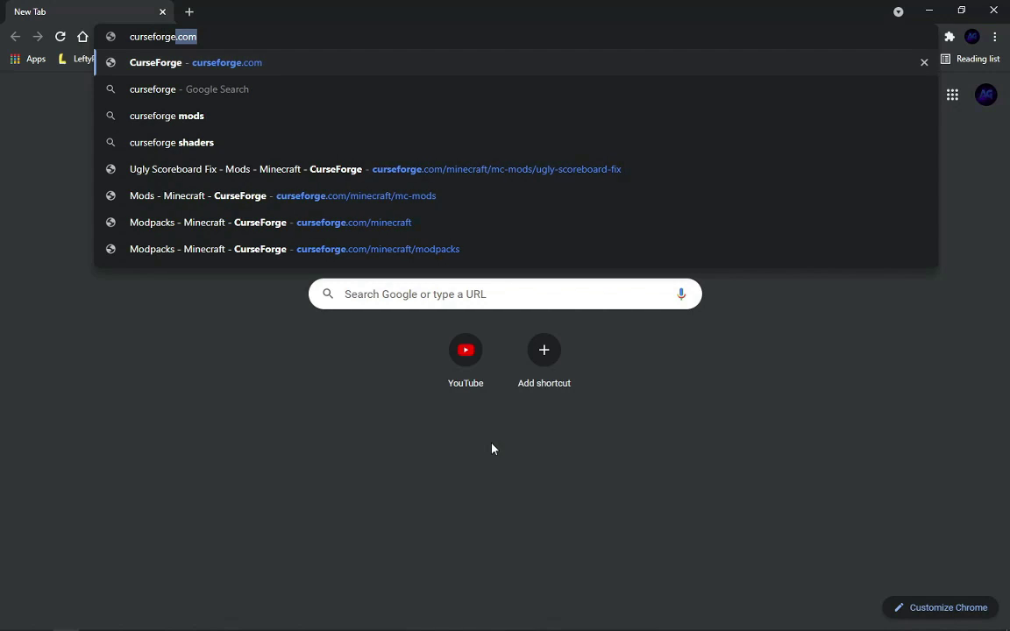
text(.com)
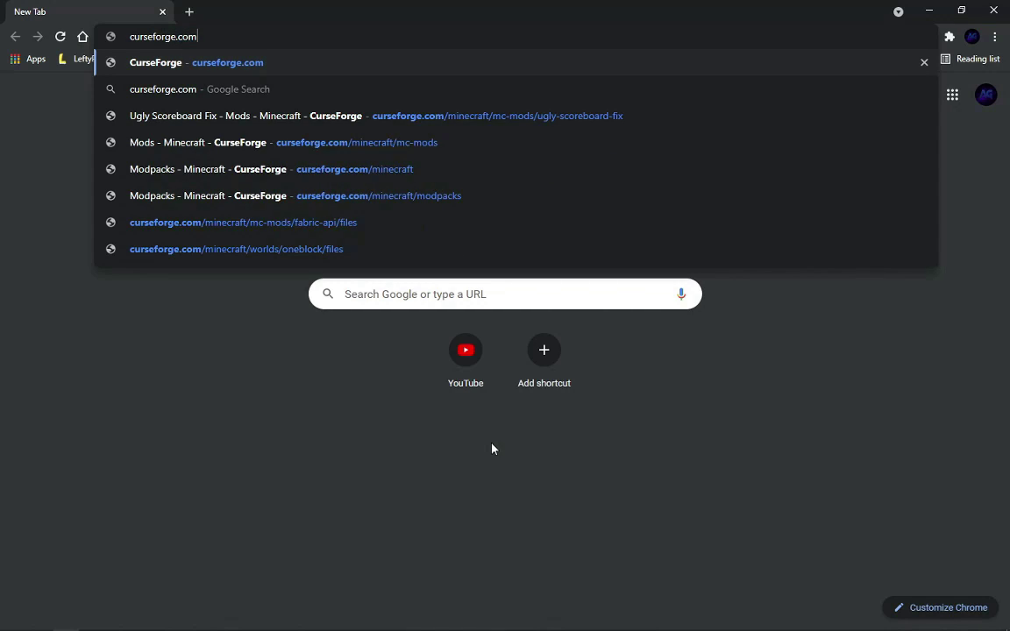
key(BackSpace)
key(BackSpace)
key(BackSpace)
key(BackSpace)
key(Return)
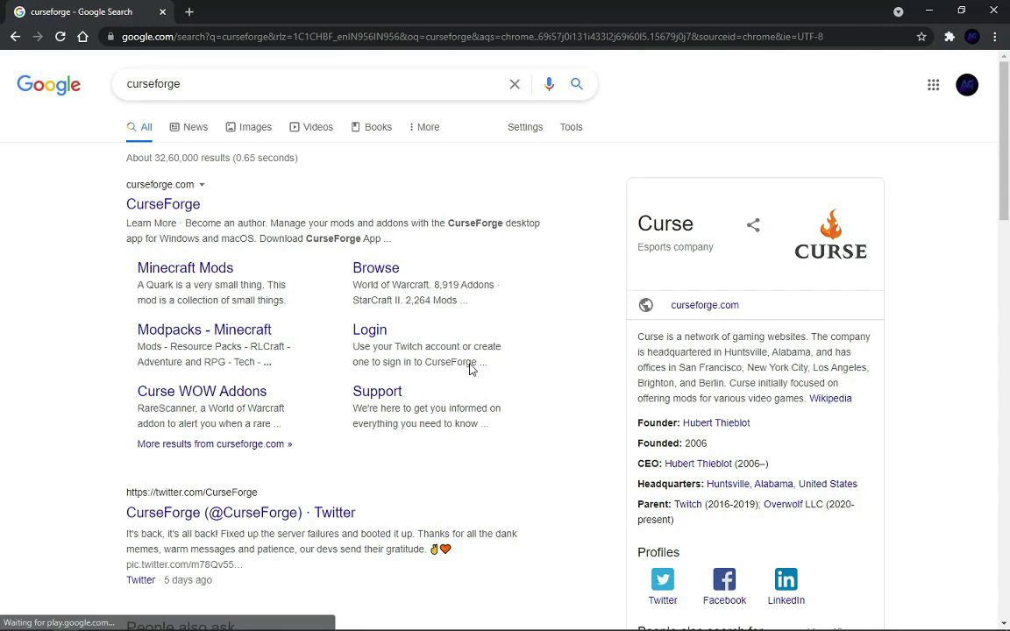
click(141, 208)
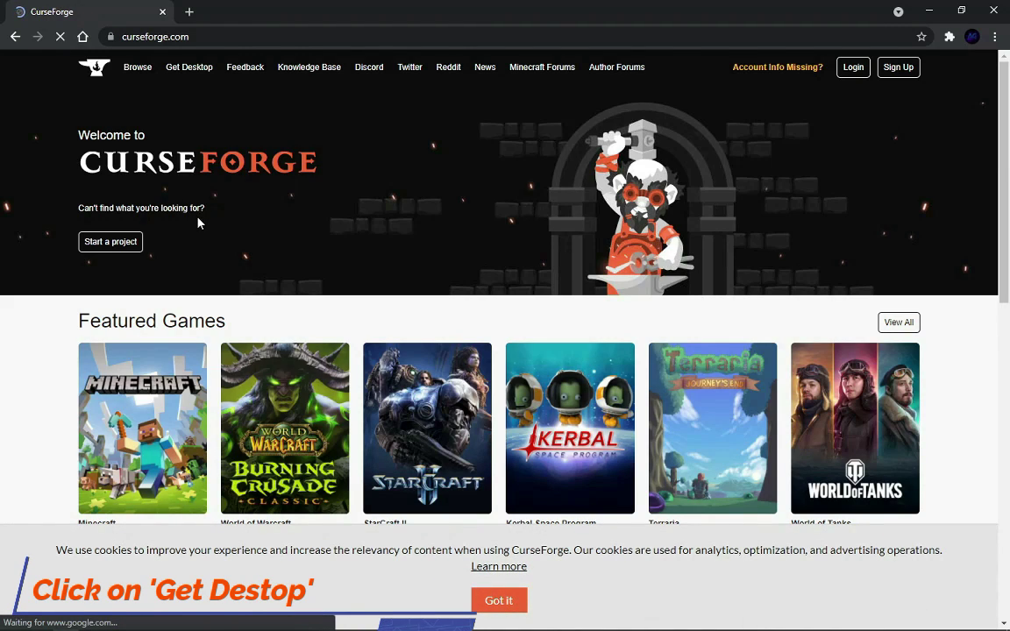
Step: Open the CurseForge desktop app's download page and download the Windows installer, CurseForge - Installer.exe, to the Downloads folder
click(194, 70)
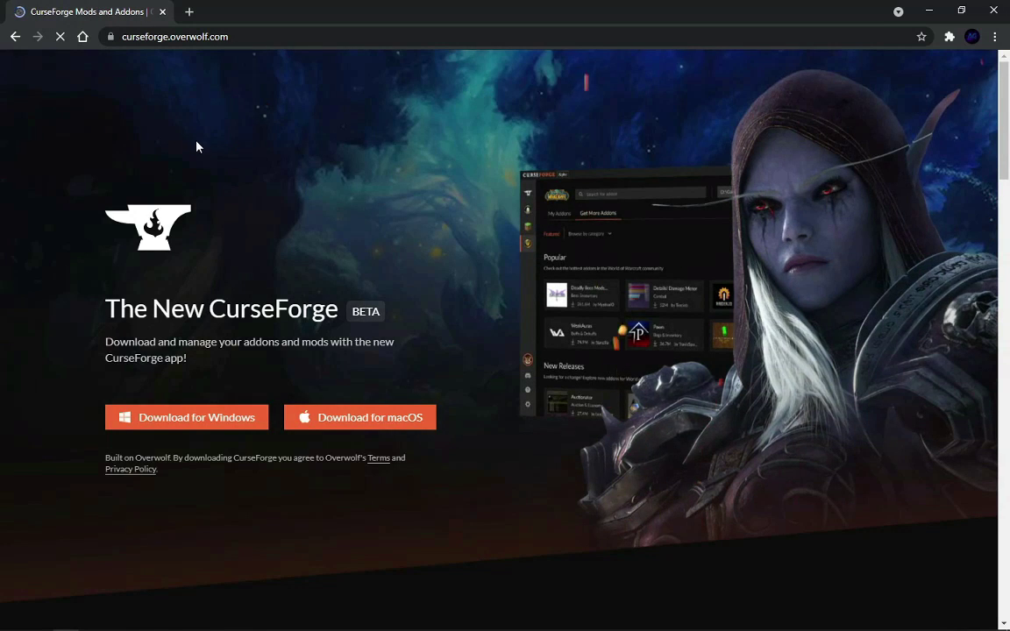
click(204, 428)
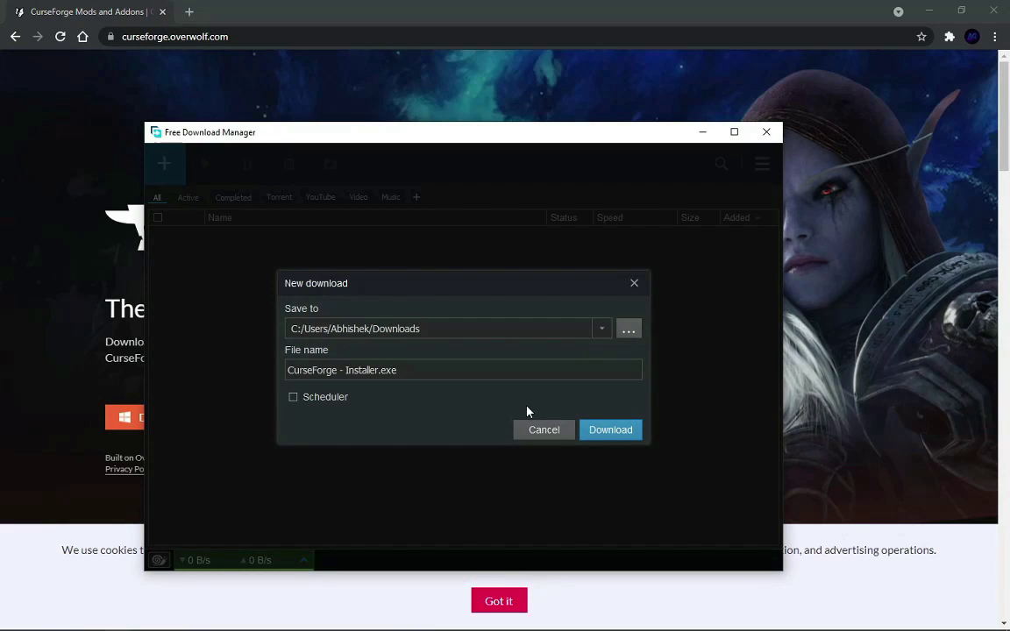
click(613, 431)
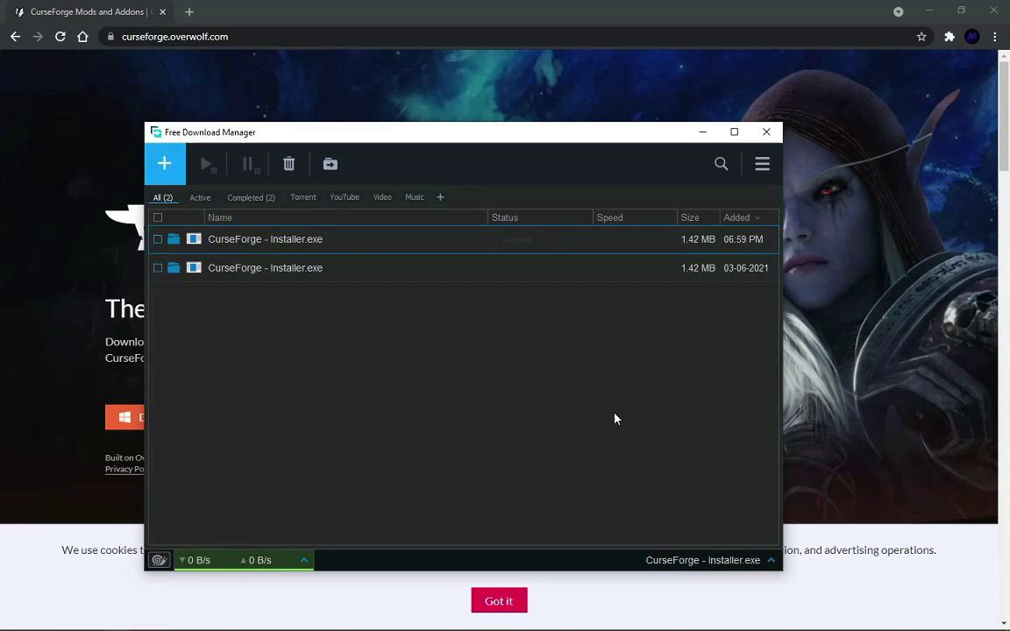
Step: Run the downloaded CurseForge installer, accept Overwolf's Terms and Privacy Policy, and install with the default folder and shortcut options
click(173, 268)
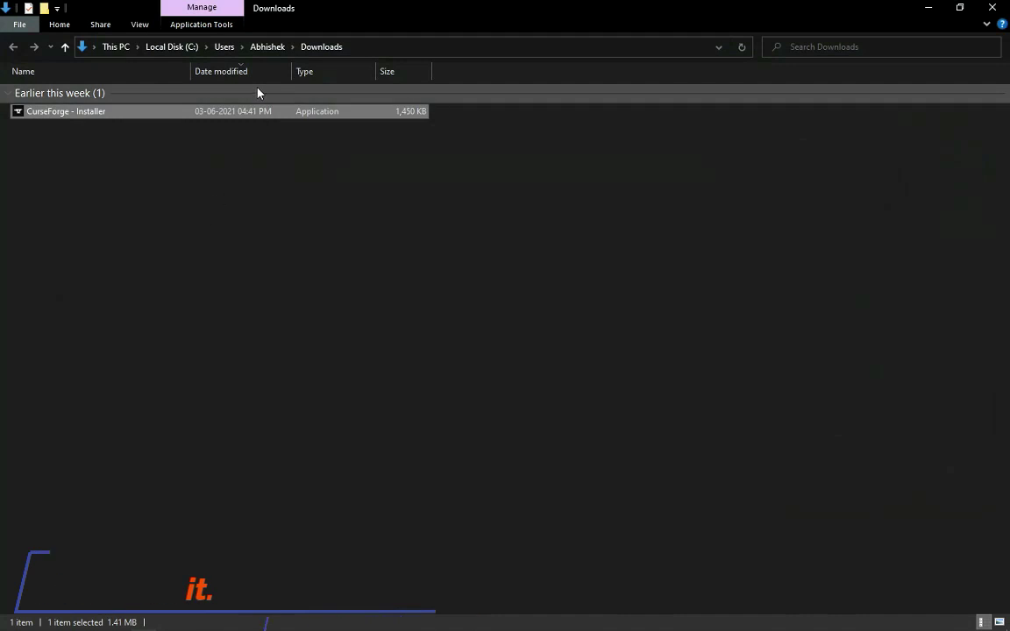
double_click(226, 116)
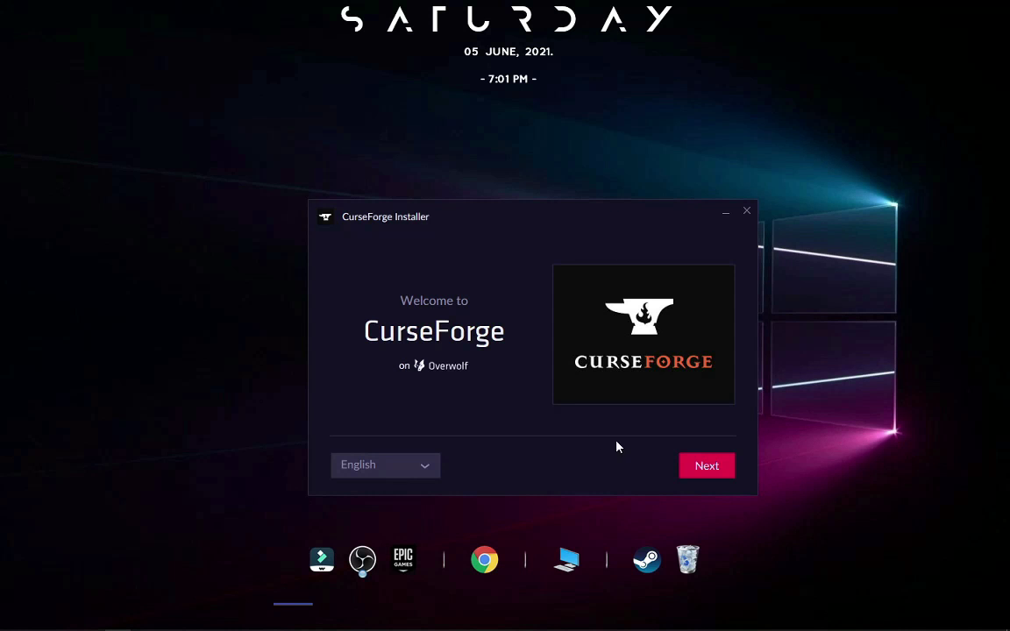
click(710, 468)
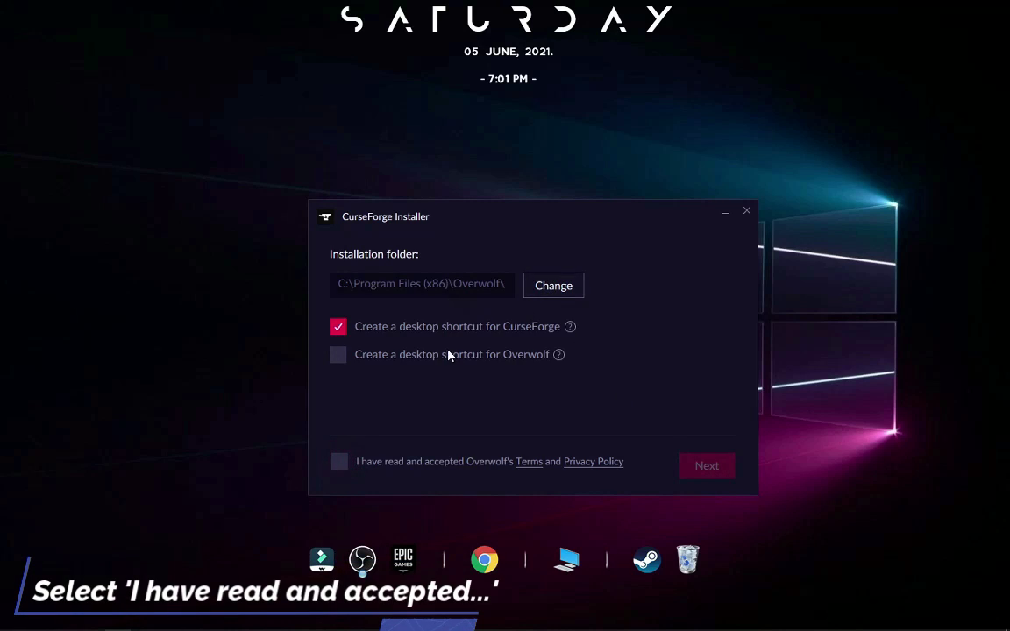
click(339, 462)
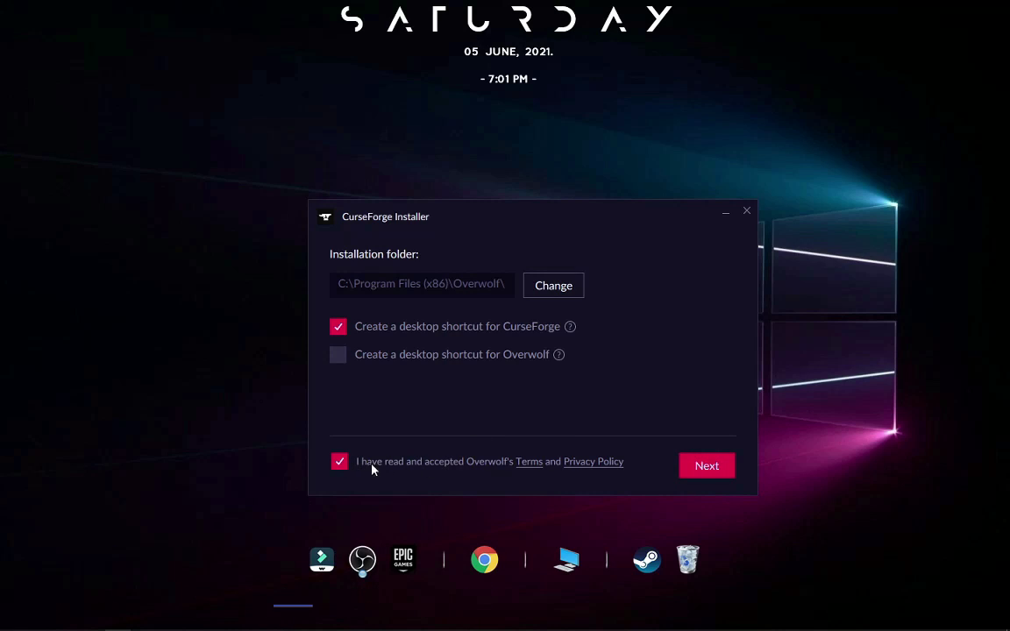
click(707, 467)
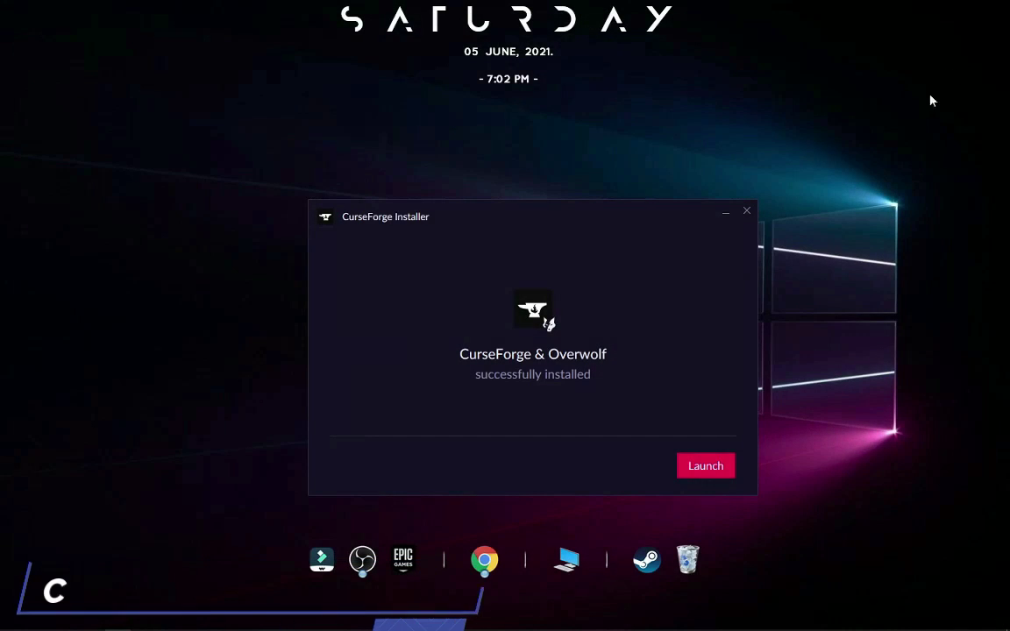
Step: Launch CurseForge from the finished installer and go through all its welcome intro pages
click(687, 472)
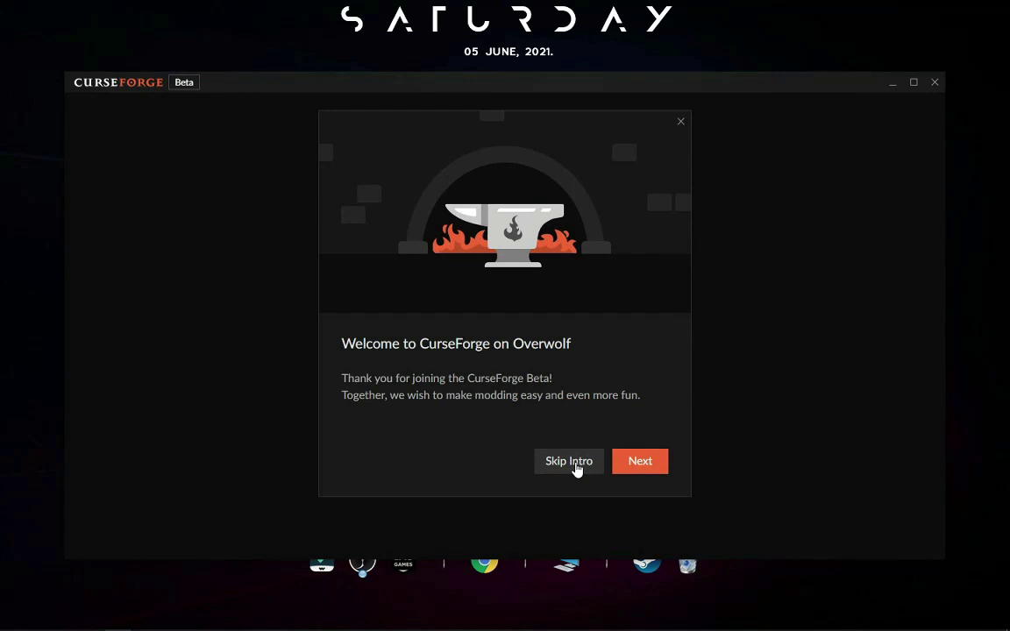
click(639, 465)
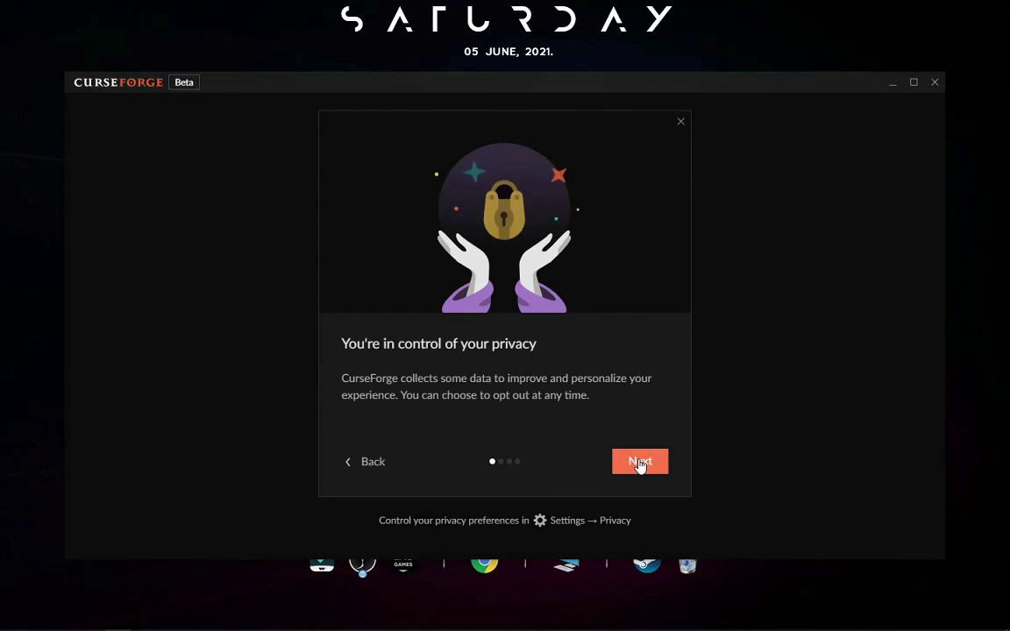
click(640, 465)
click(640, 464)
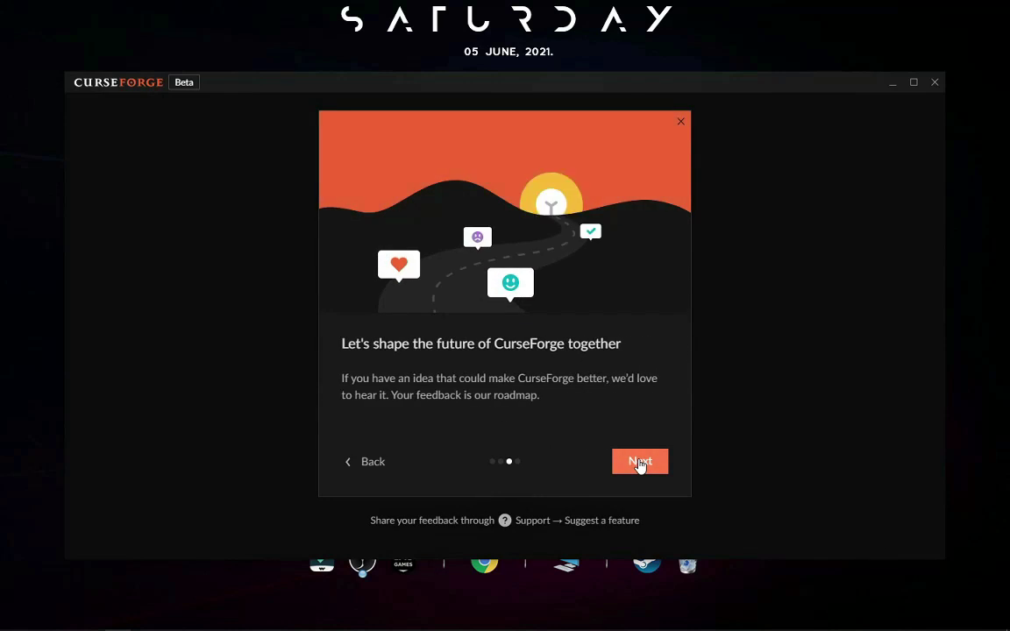
click(640, 463)
click(640, 463)
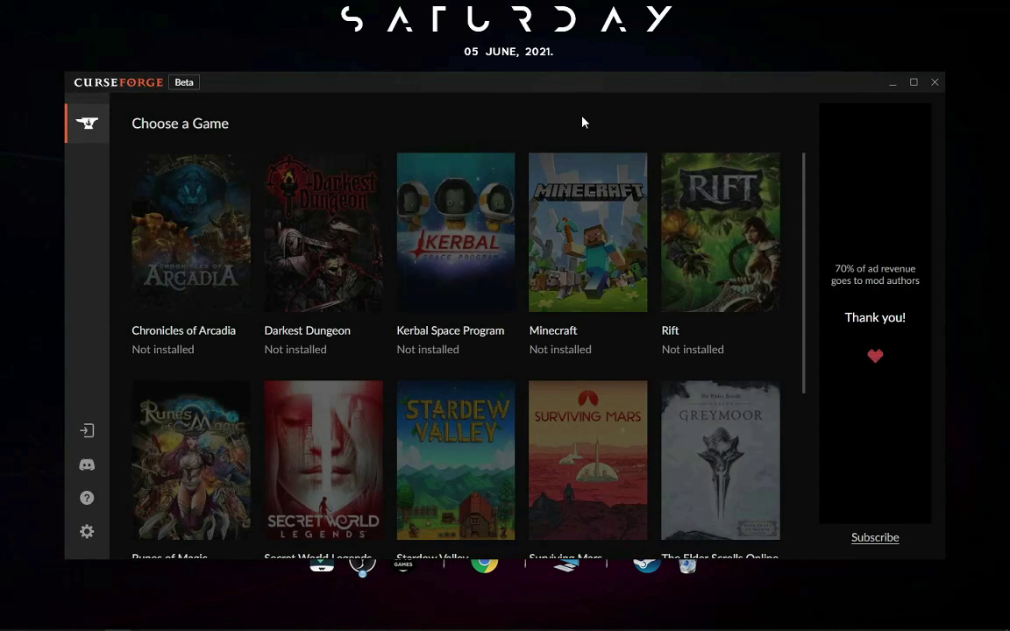
Step: Choose Minecraft as the game with the default modding folder, and open the list of modpacks to browse
drag(591, 79, 587, 67)
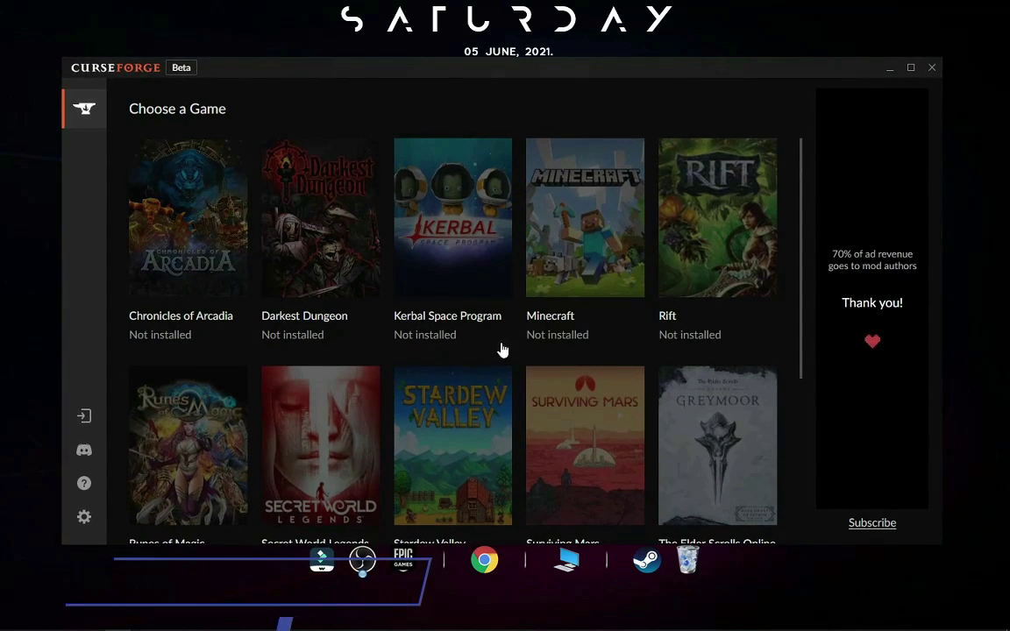
click(583, 266)
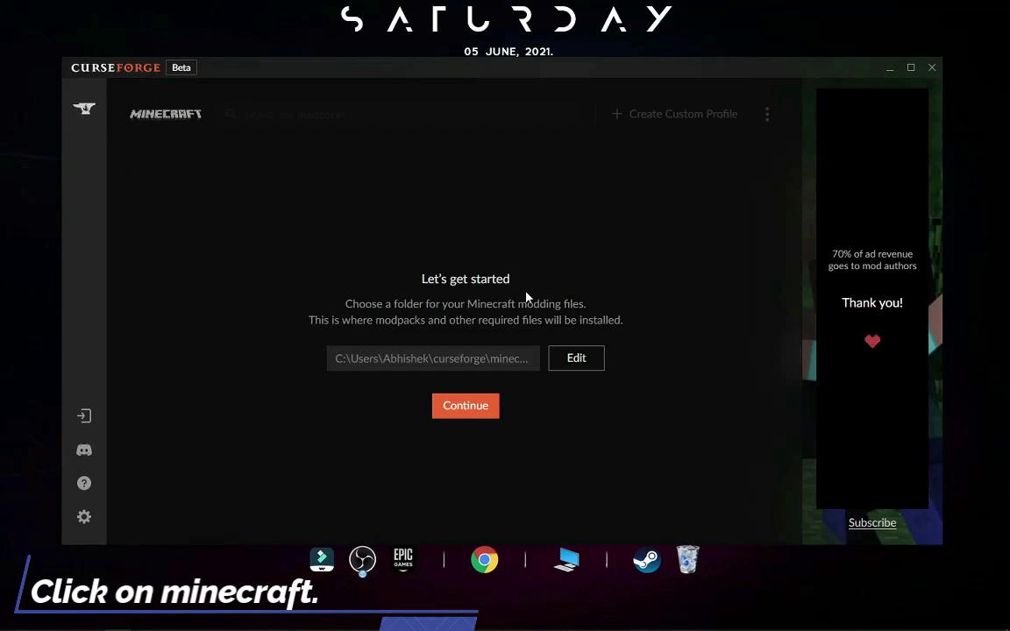
click(464, 406)
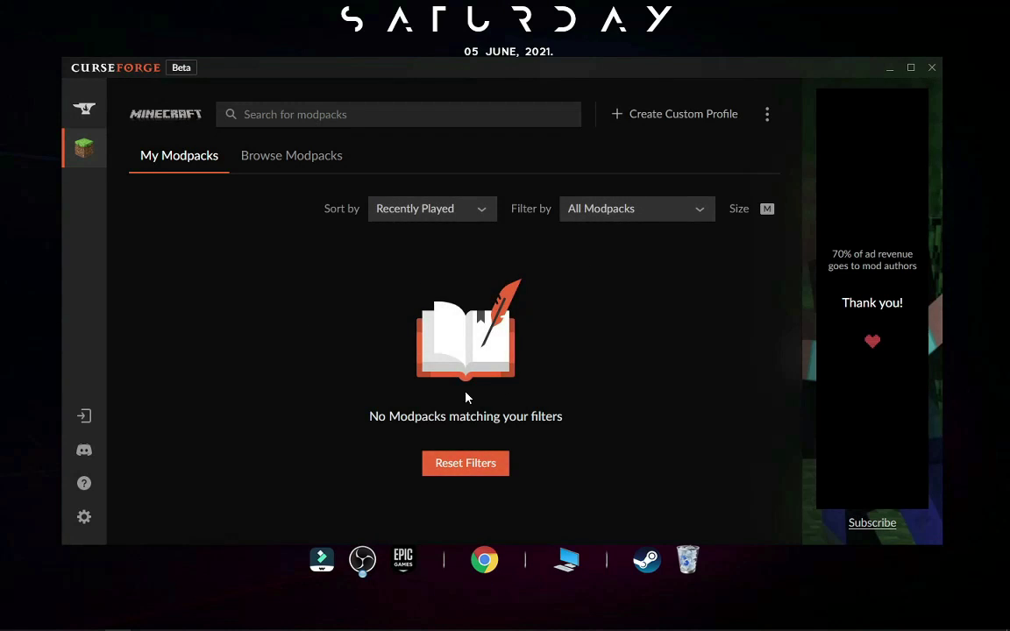
click(311, 159)
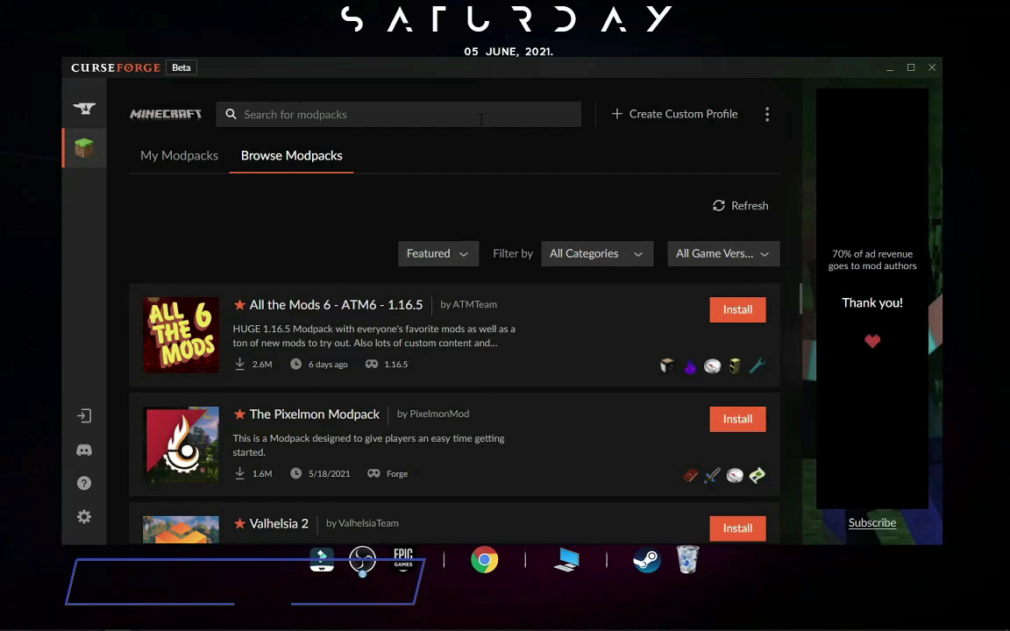
text(All)
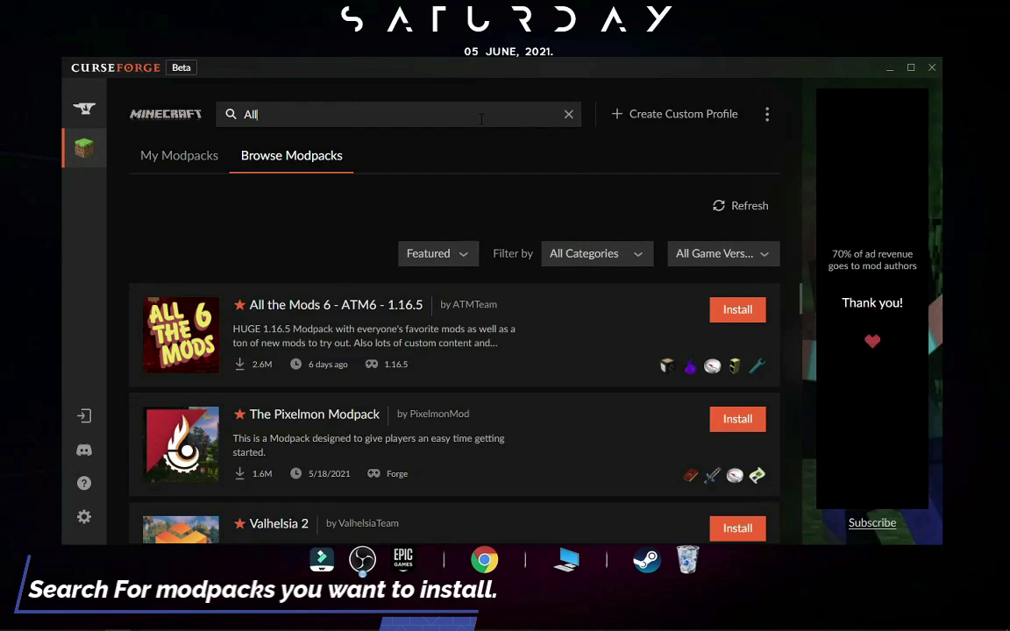
text( the)
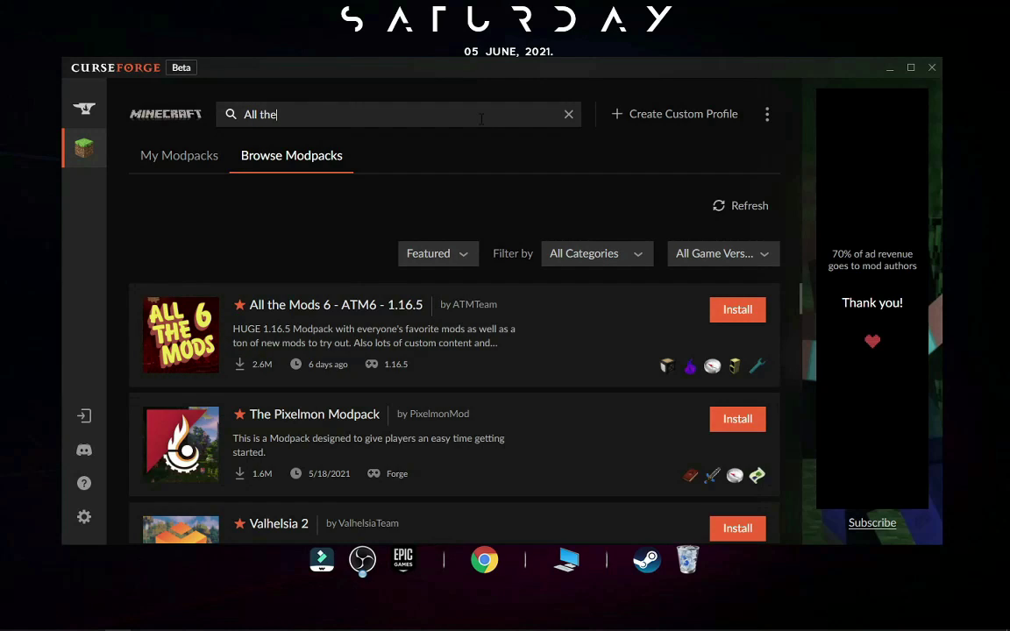
key(BackSpace)
key(BackSpace)
key(BackSpace)
key(BackSpace)
key(BackSpace)
key(BackSpace)
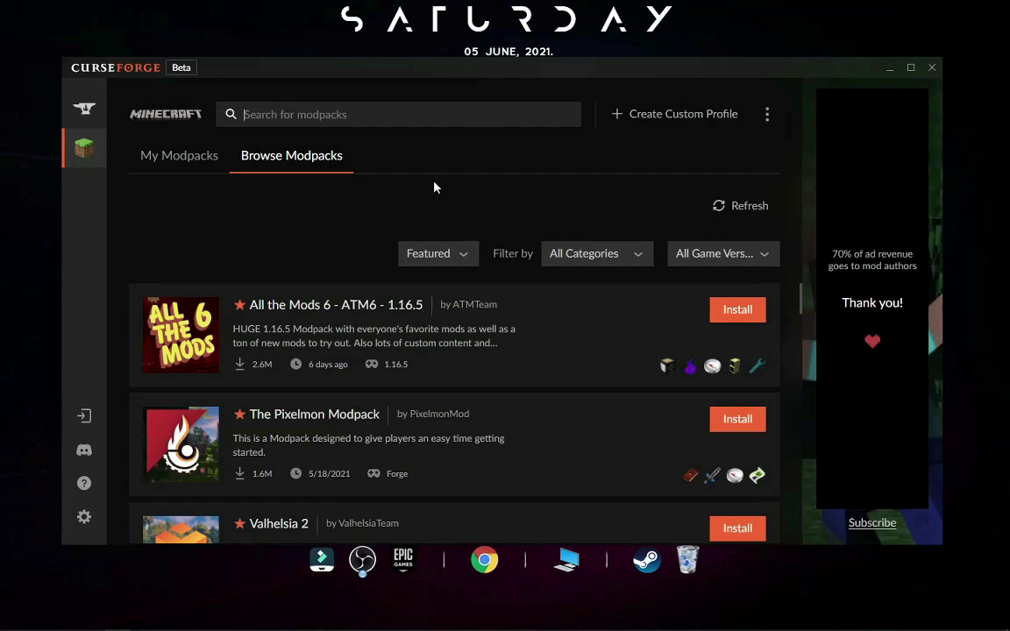
Step: Look through the featured Minecraft modpacks for one to install, checking their descriptions and game versions
scroll(342, 390, down, 4)
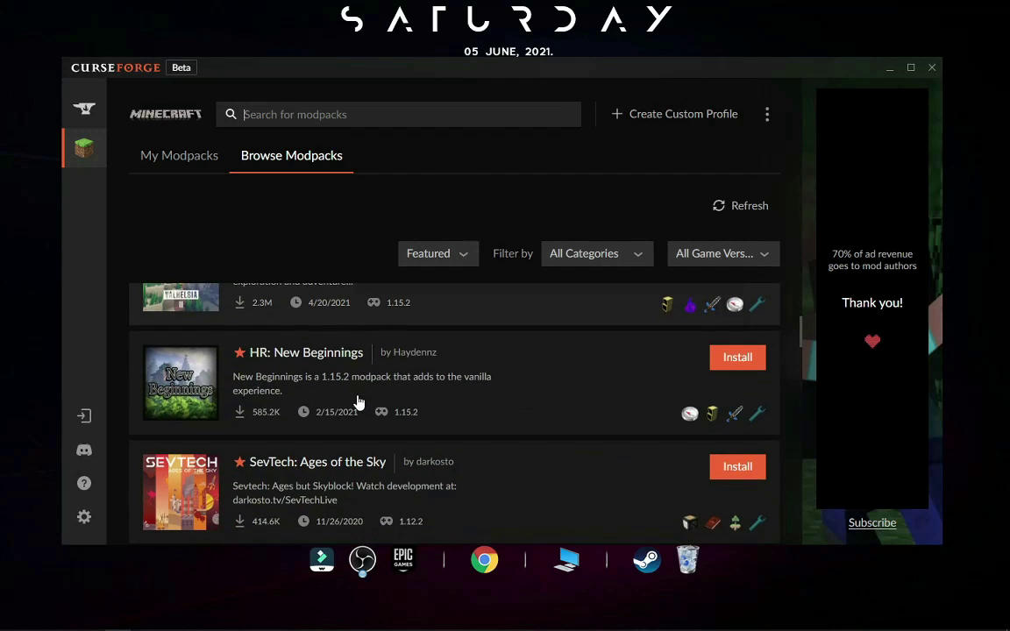
scroll(357, 401, down, 2)
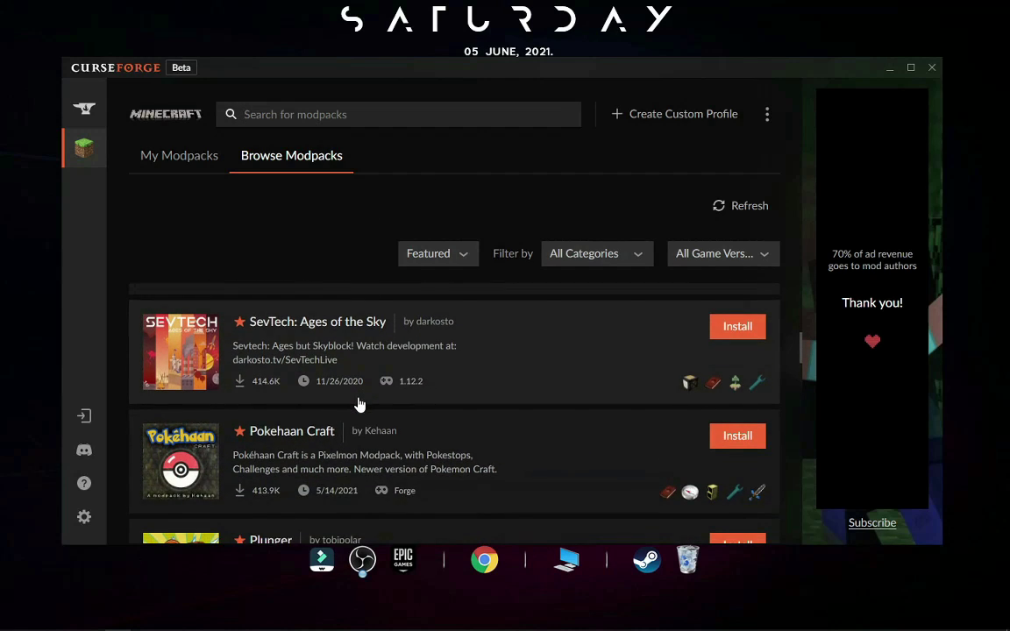
scroll(329, 413, down, 2)
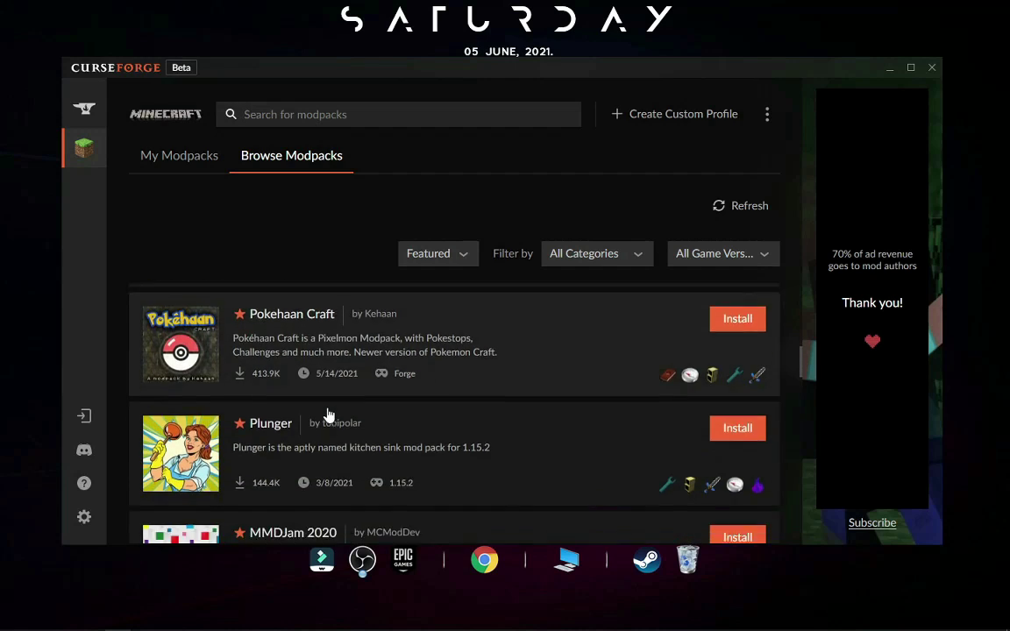
scroll(329, 414, down, 3)
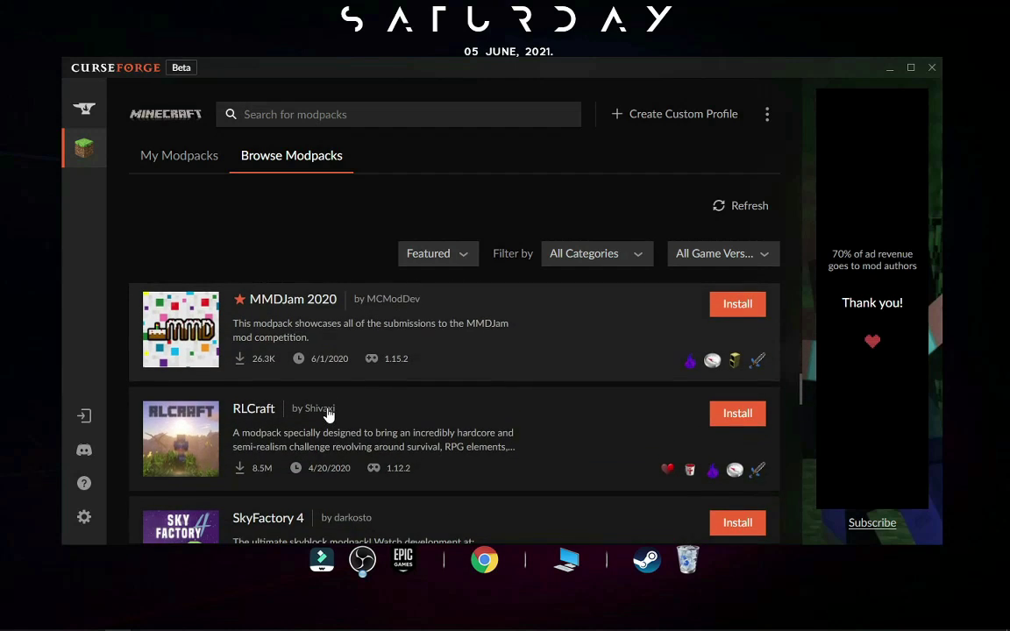
scroll(329, 414, down, 2)
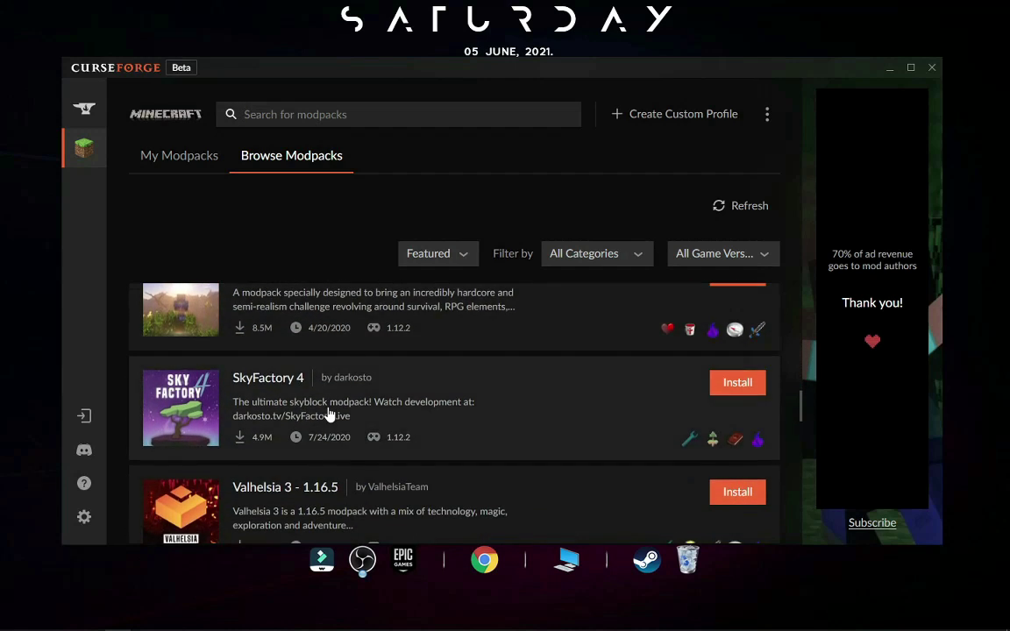
scroll(329, 413, down, 5)
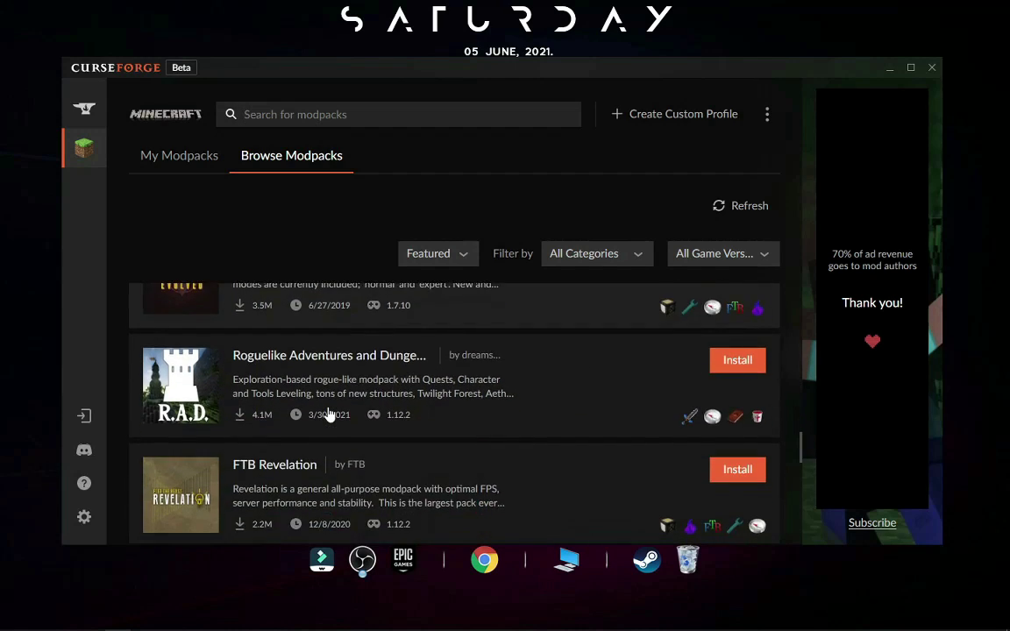
scroll(329, 413, down, 5)
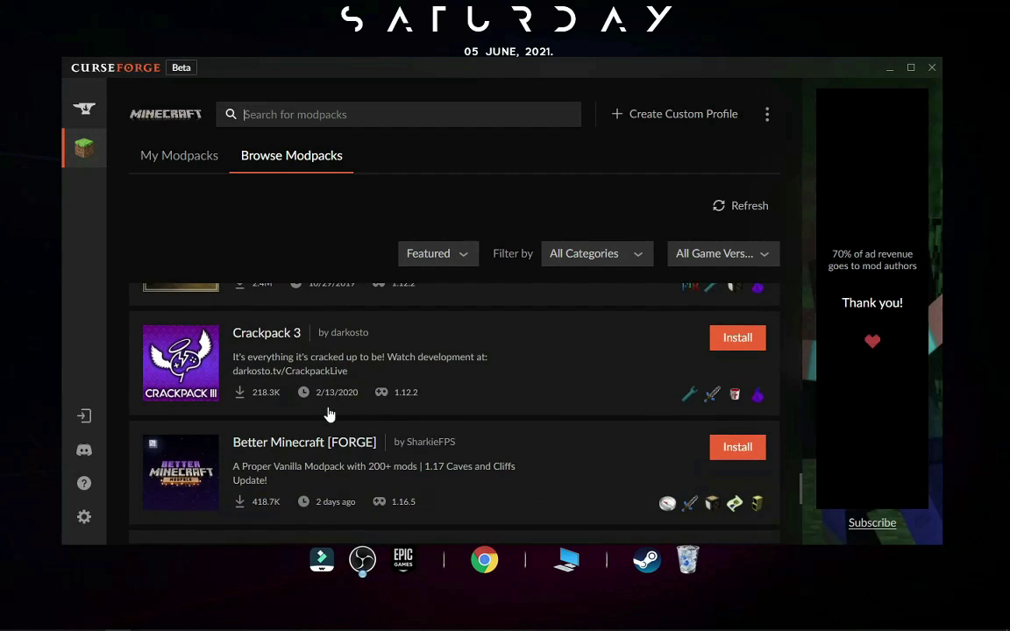
scroll(329, 414, down, 3)
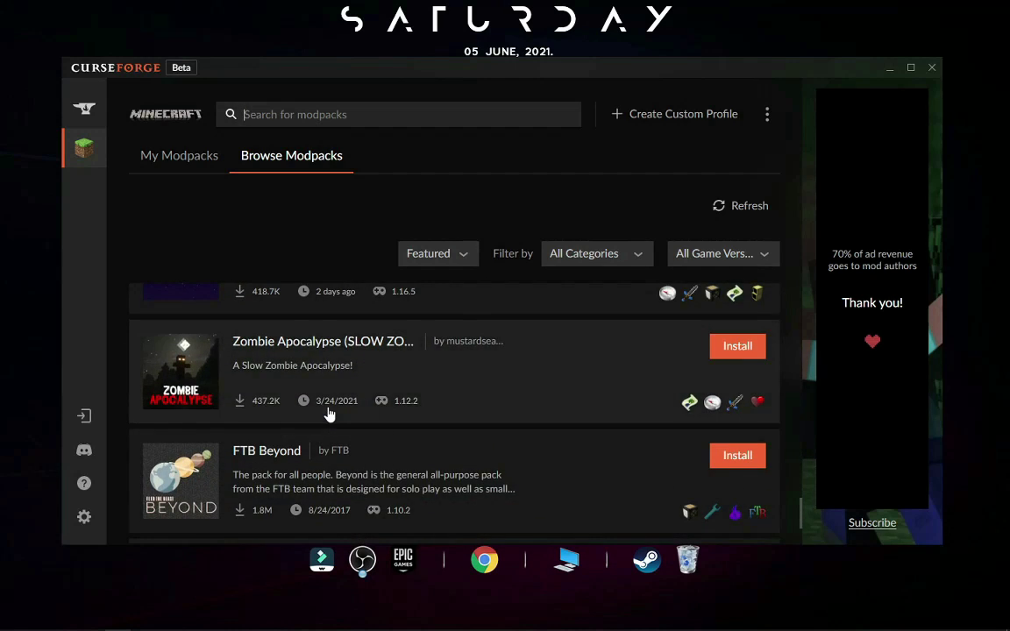
scroll(328, 414, up, 12)
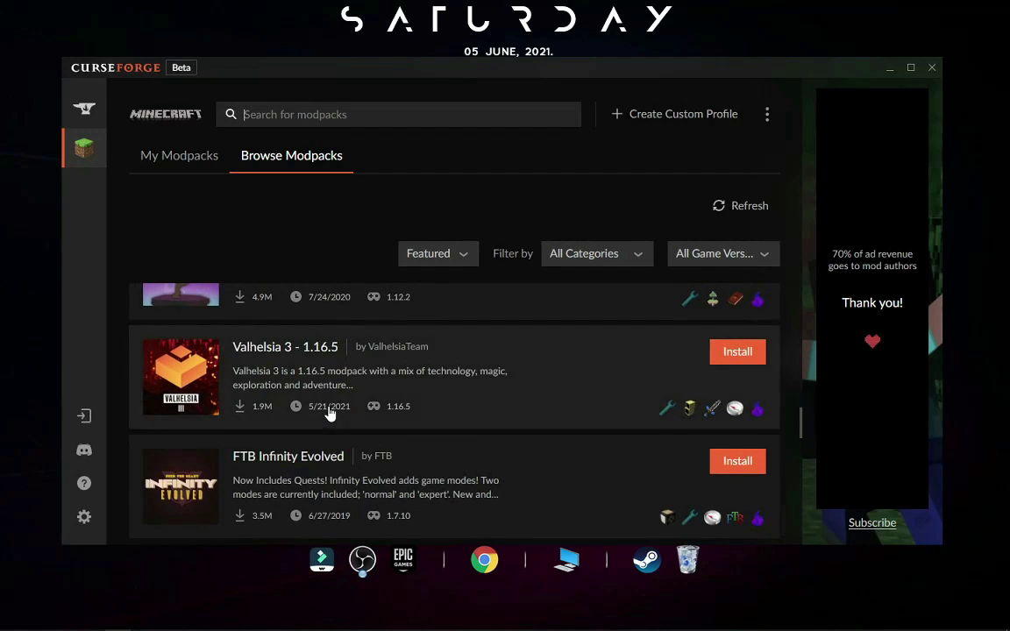
Step: Open the RLCraft modpack's page from the featured list and install the modpack
scroll(329, 413, up, 4)
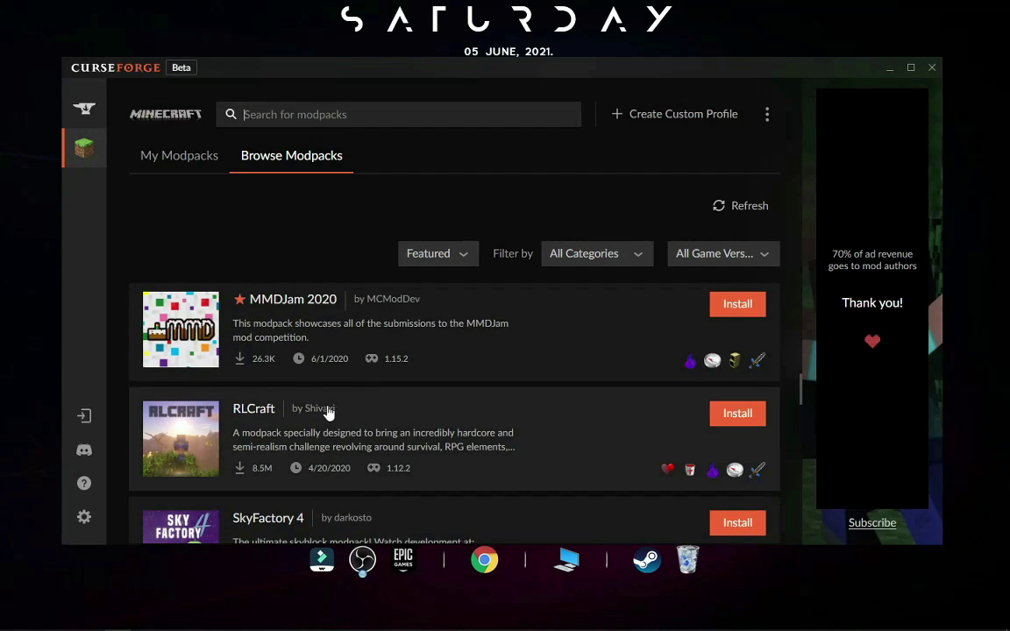
click(251, 444)
click(734, 257)
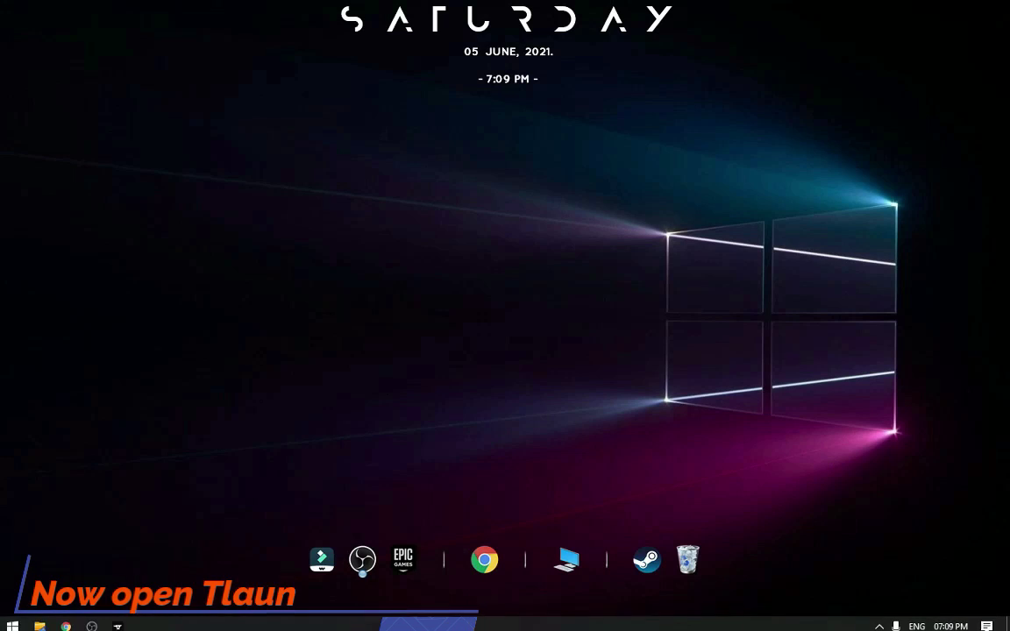
Step: Search Windows for "tlaun", launch TLauncher, and open its TL Mods catalogue of mod-packs
click(5, 623)
text(tlaun)
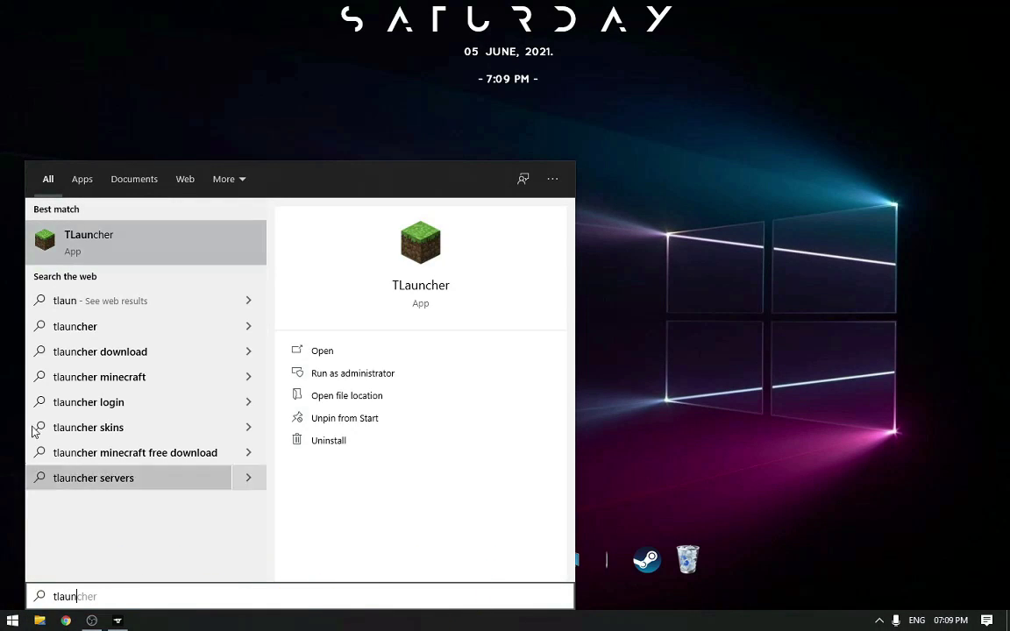
click(86, 249)
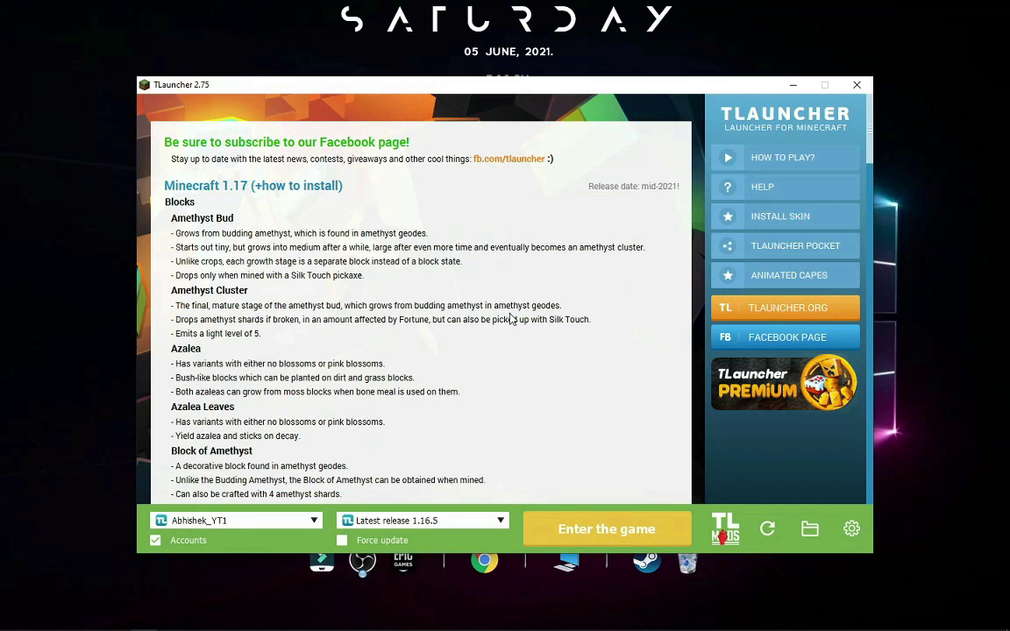
drag(516, 100, 516, 81)
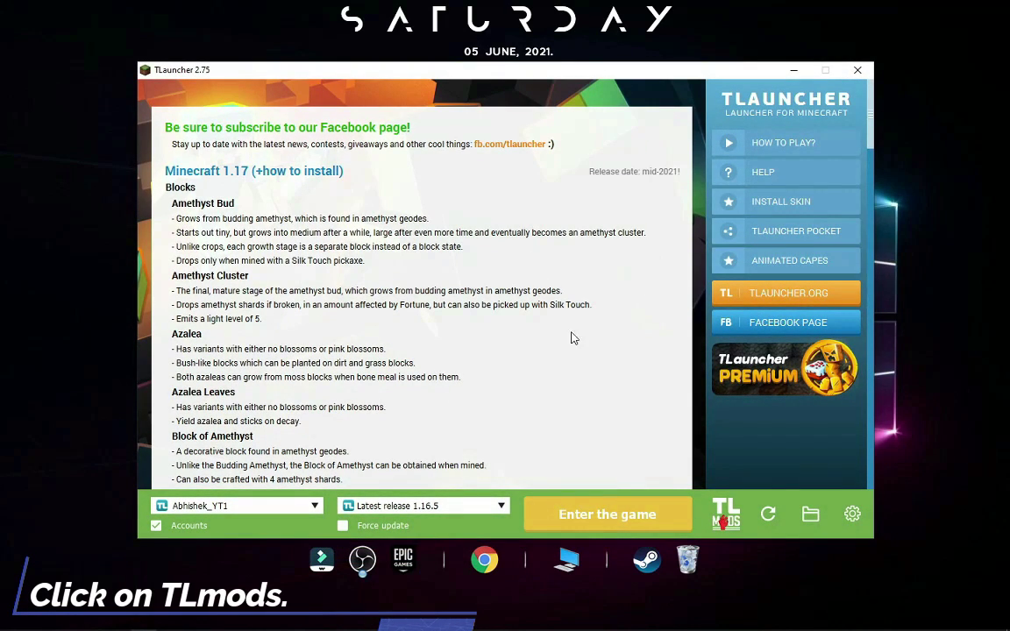
click(727, 513)
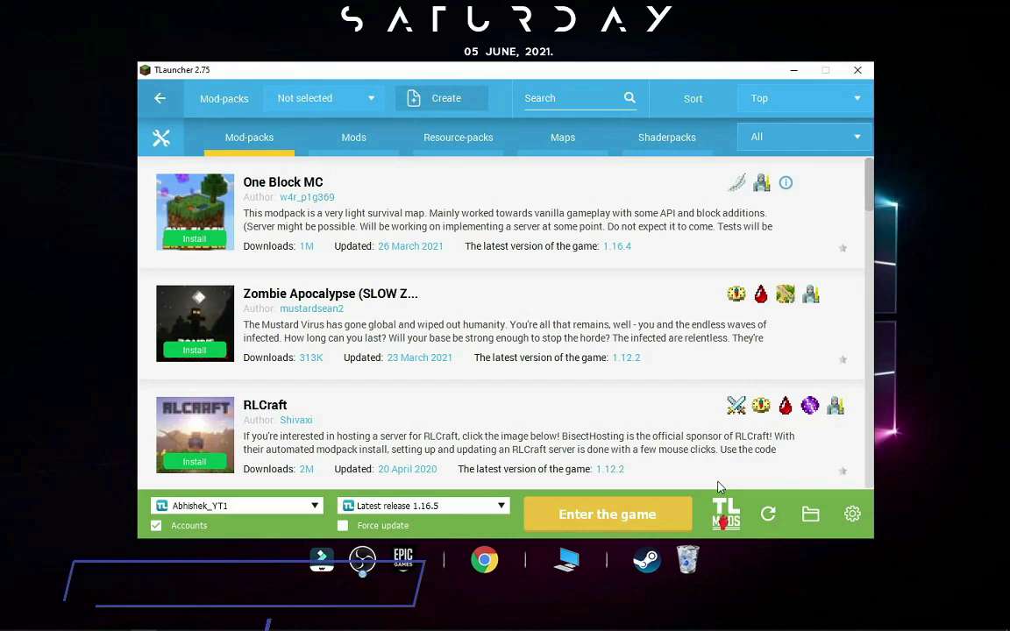
click(443, 102)
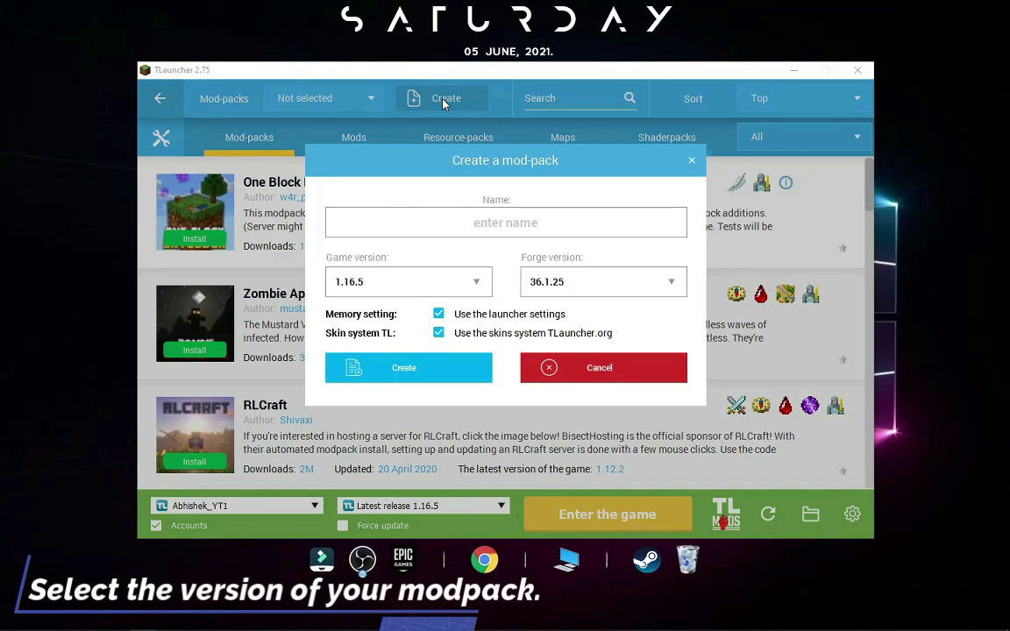
click(435, 287)
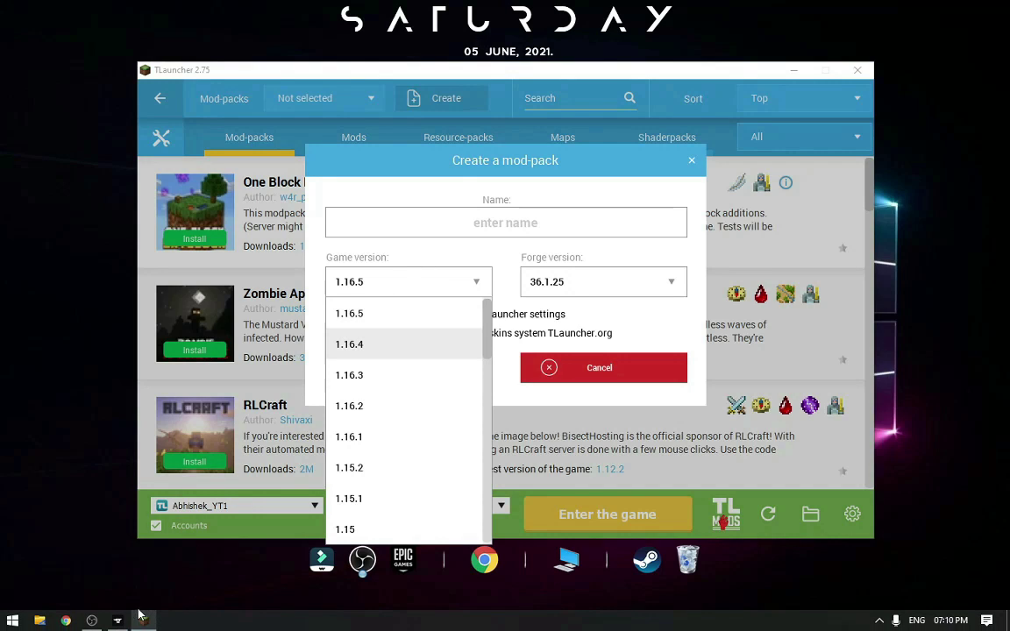
click(117, 620)
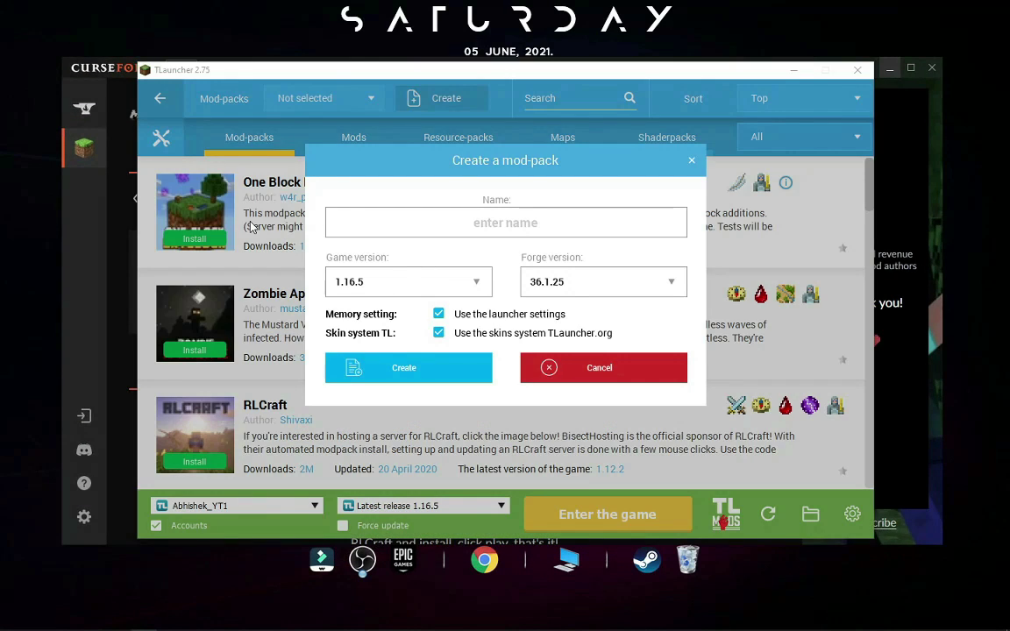
click(86, 73)
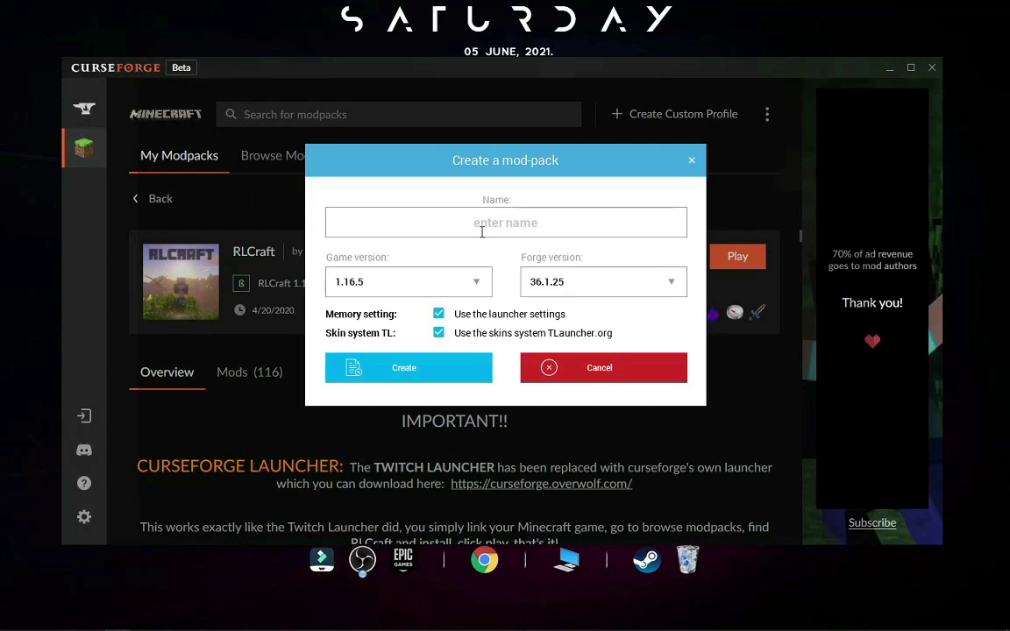
click(691, 161)
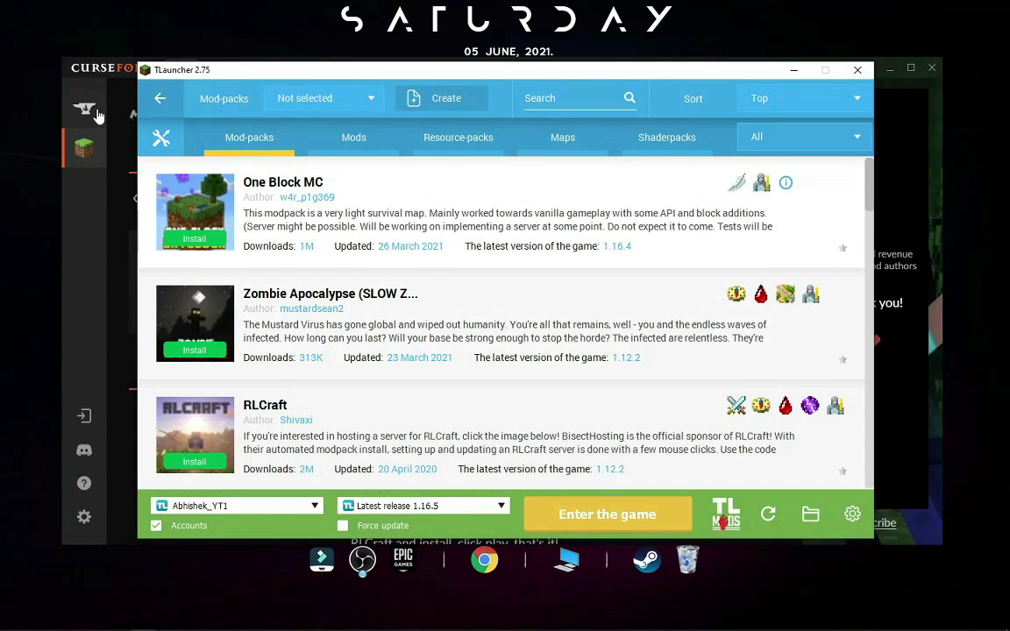
Step: Switch to CurseForge and check which Minecraft version the installed RLCraft modpack uses
click(96, 114)
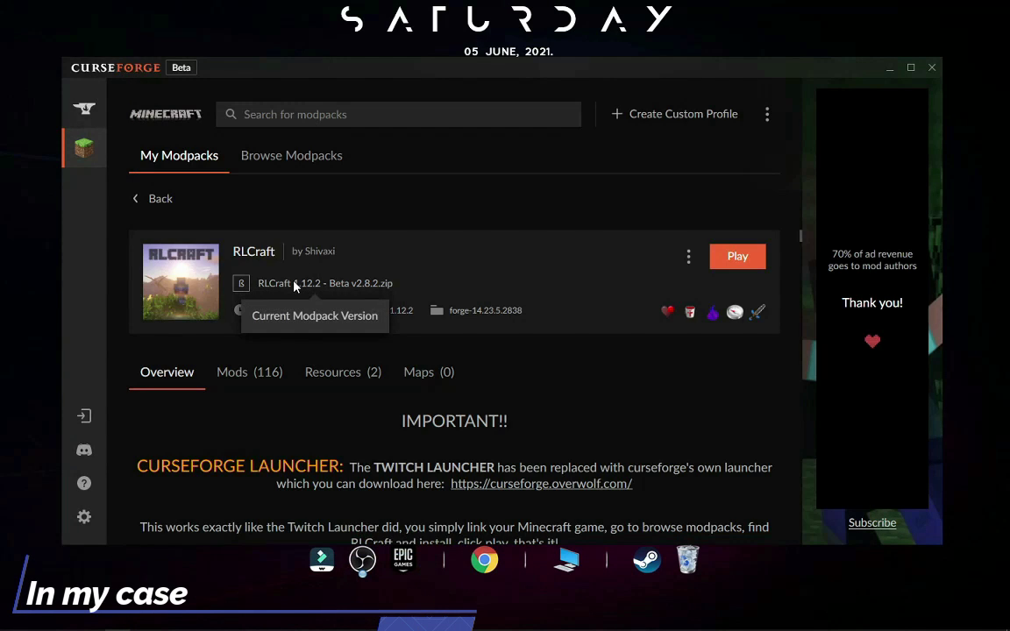
drag(292, 284, 318, 285)
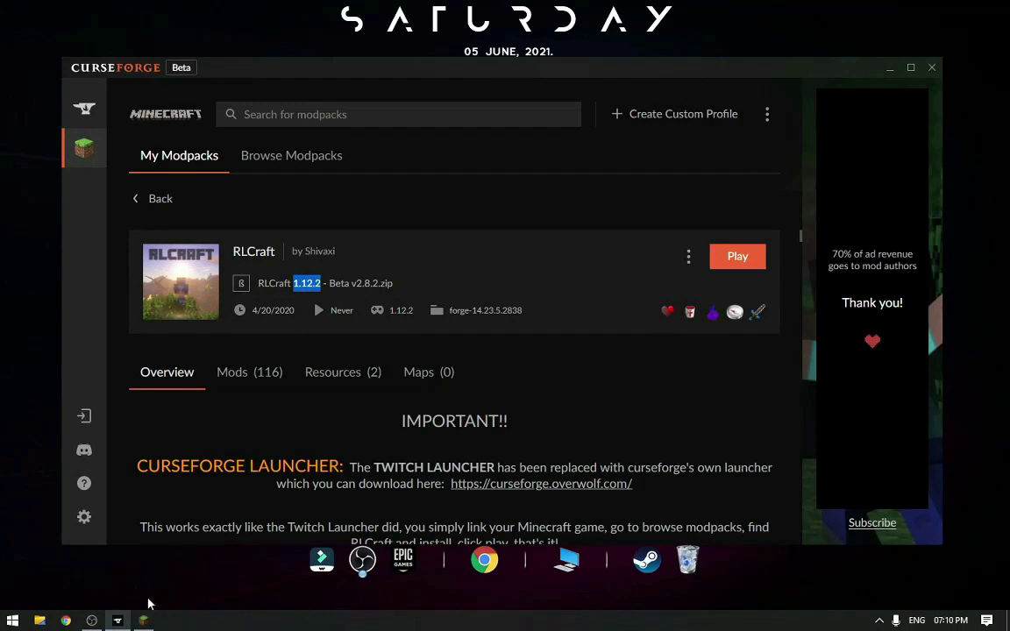
Step: Return to TLauncher and start a new mod-pack with the game version set to 1.12.2
click(145, 621)
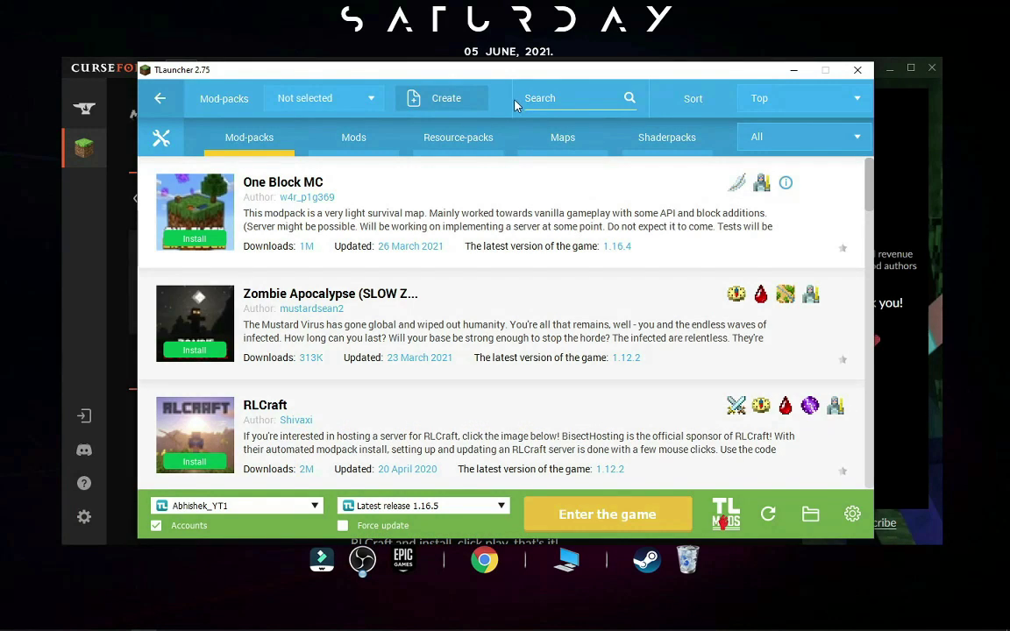
click(429, 102)
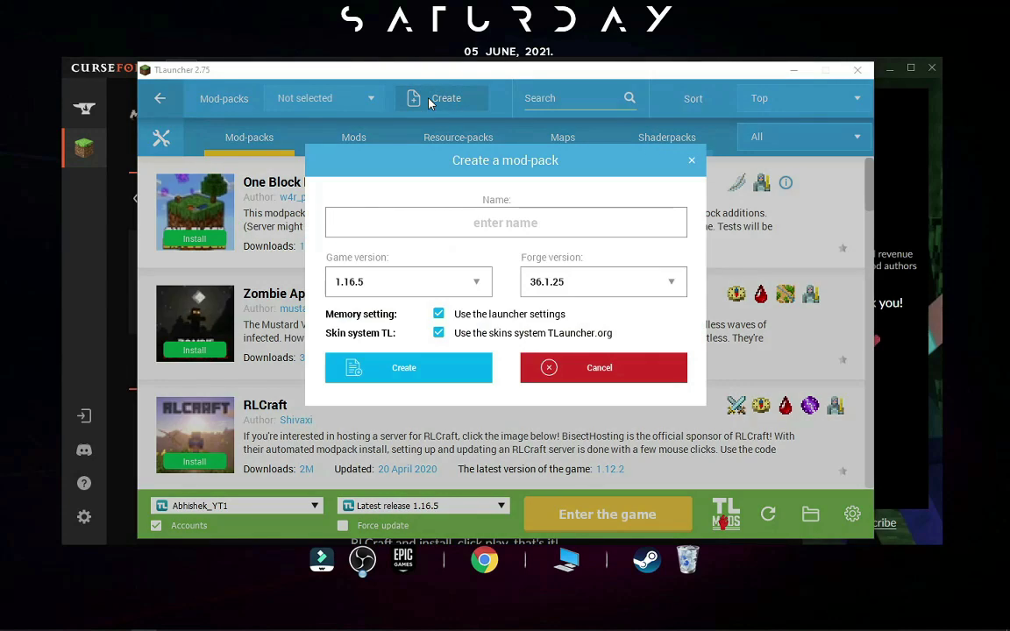
click(428, 282)
scroll(421, 351, down, 6)
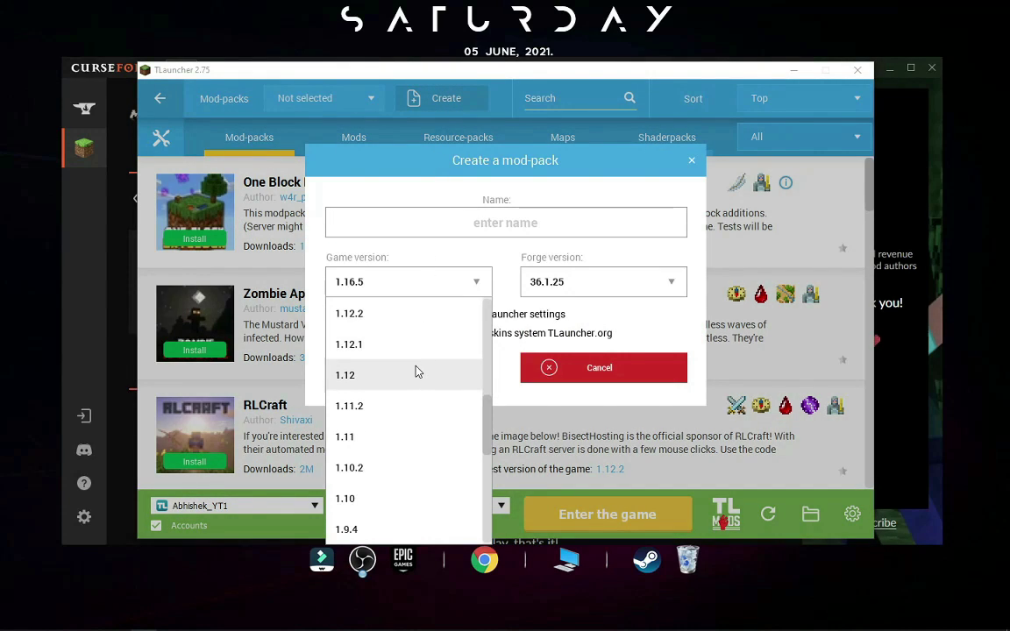
click(401, 315)
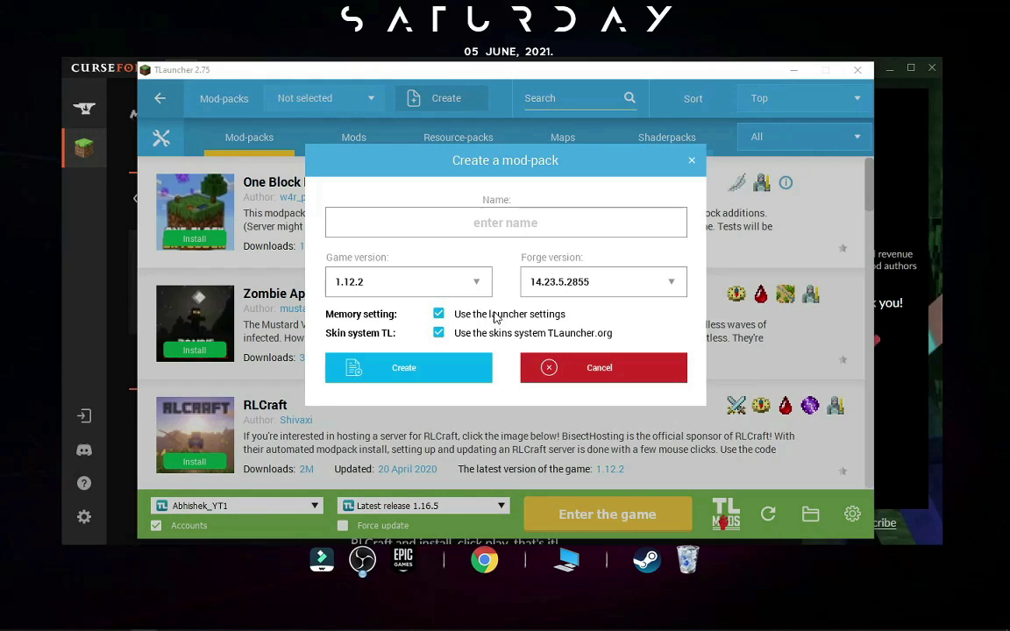
Step: Name the new mod-pack Rlcraft and create it with the default Forge, memory and skin settings
click(464, 230)
text(R)
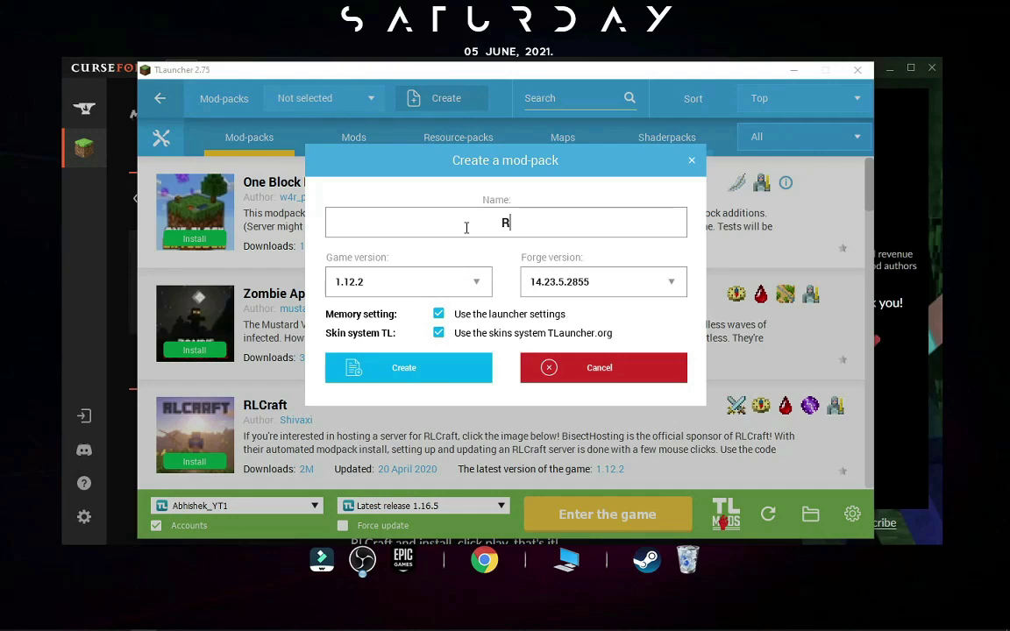
text(l)
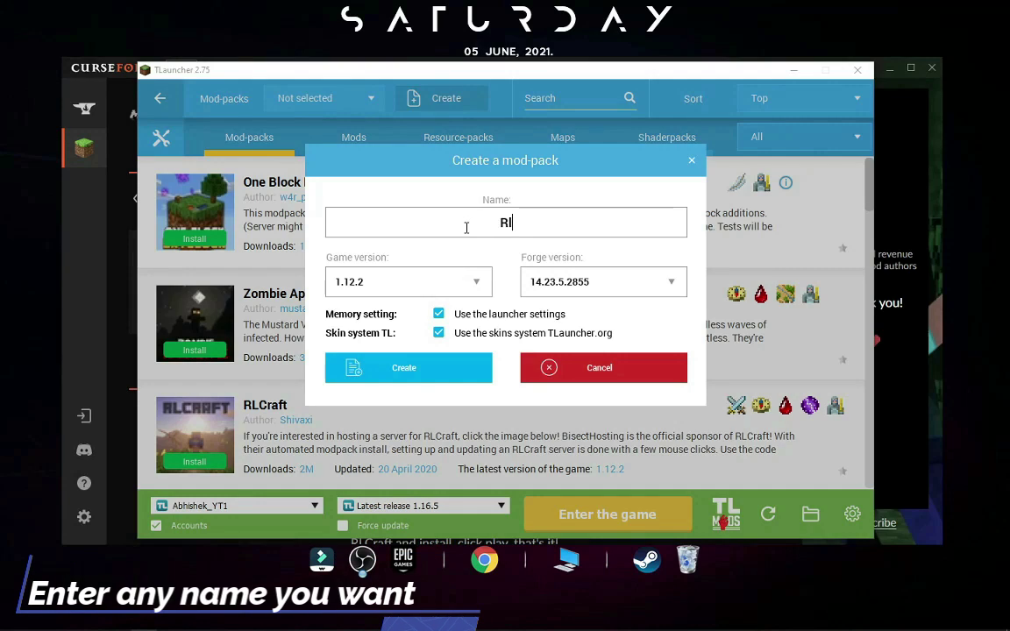
text(ra)
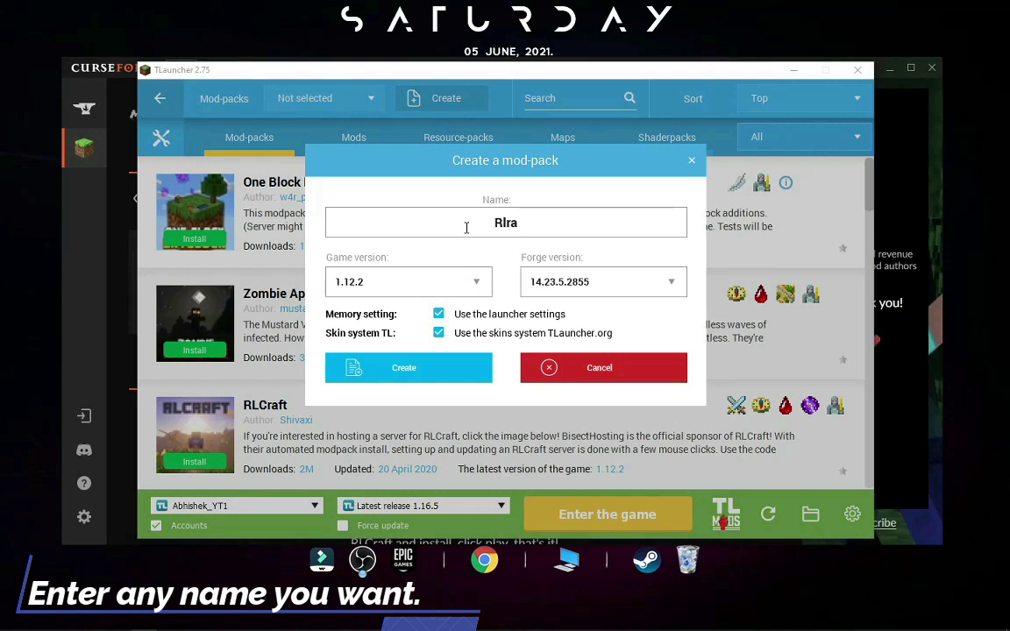
key(BackSpace)
key(BackSpace)
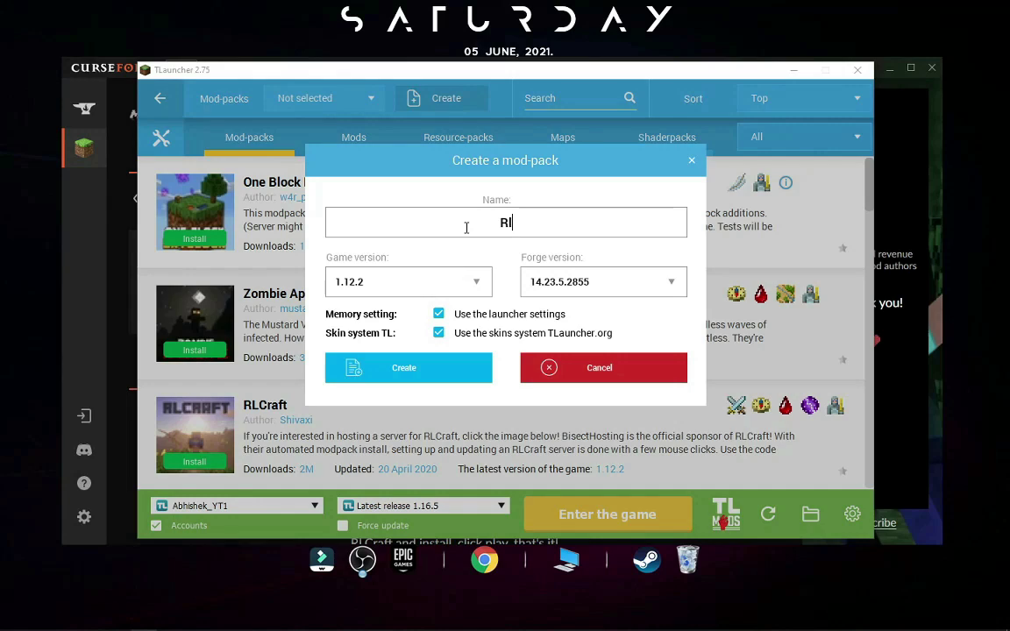
text(craft)
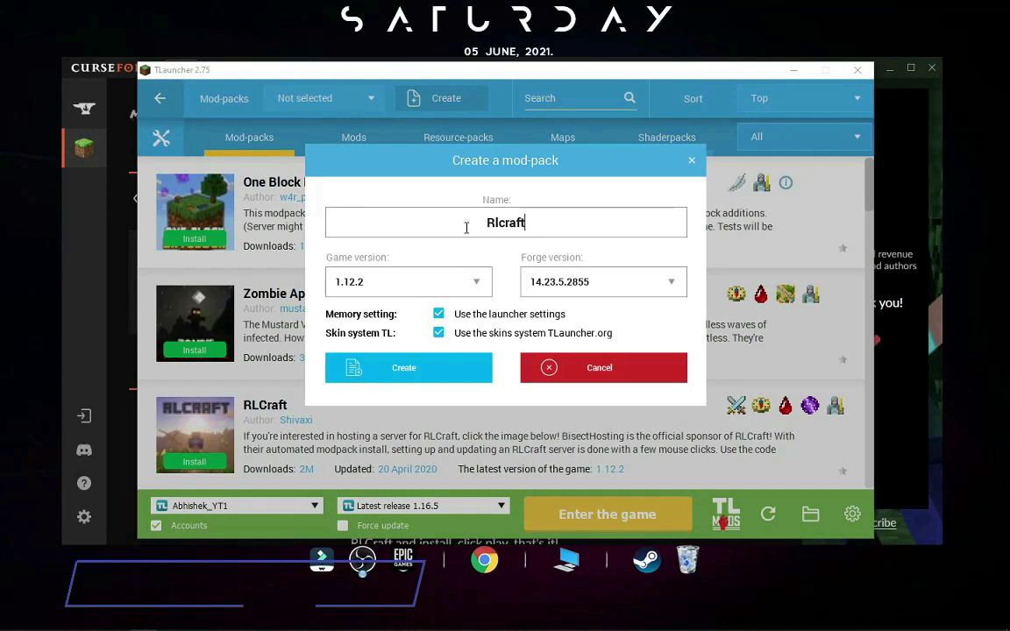
click(449, 357)
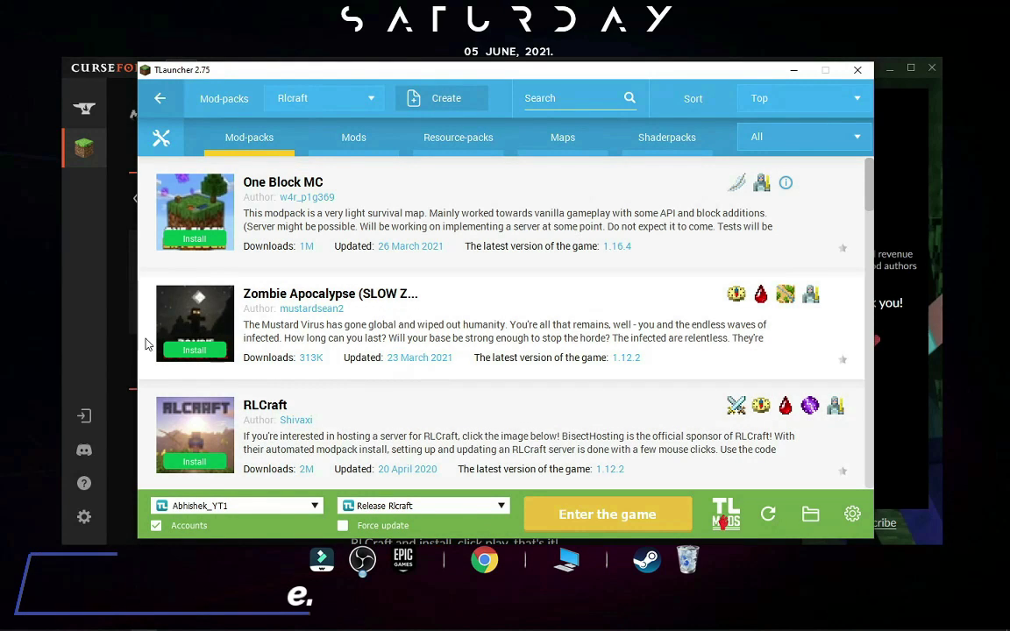
Step: Switch to CurseForge, open the installed RLCraft modpack's folder, and copy its seven subfolders from config to structures
click(112, 342)
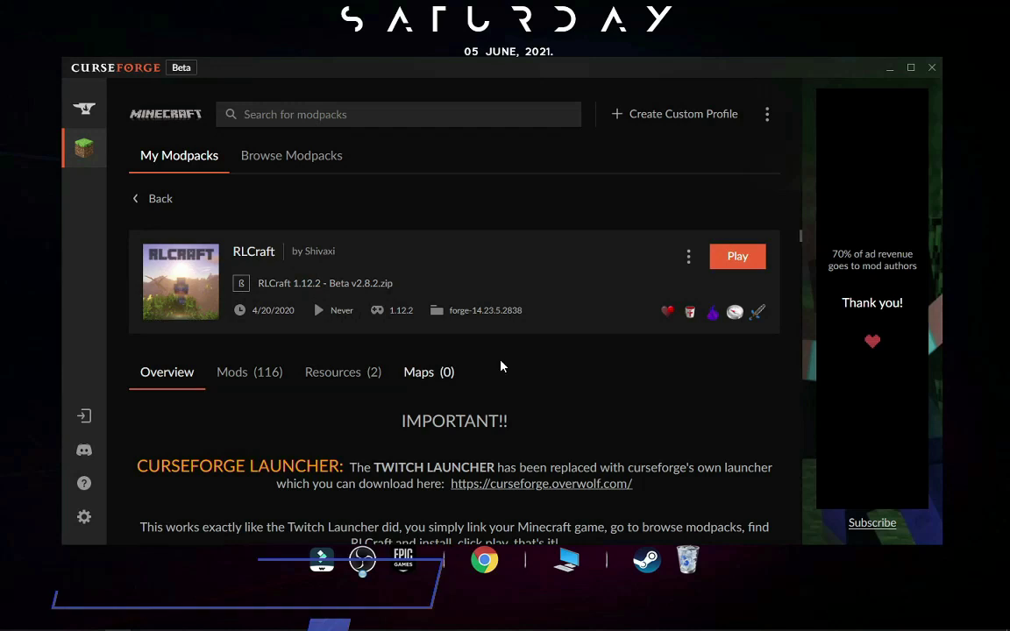
click(692, 254)
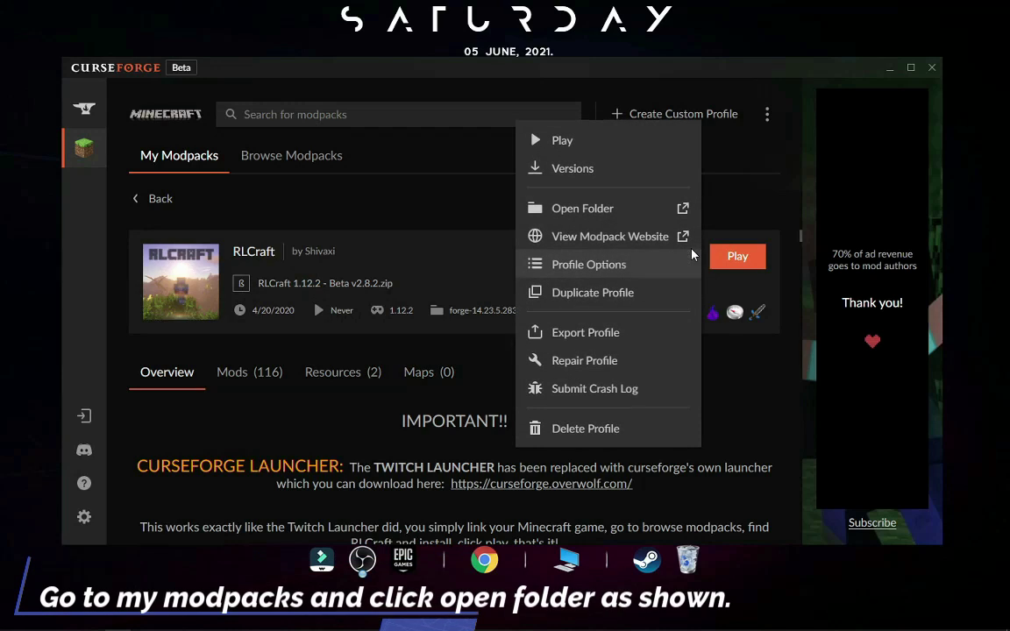
click(578, 208)
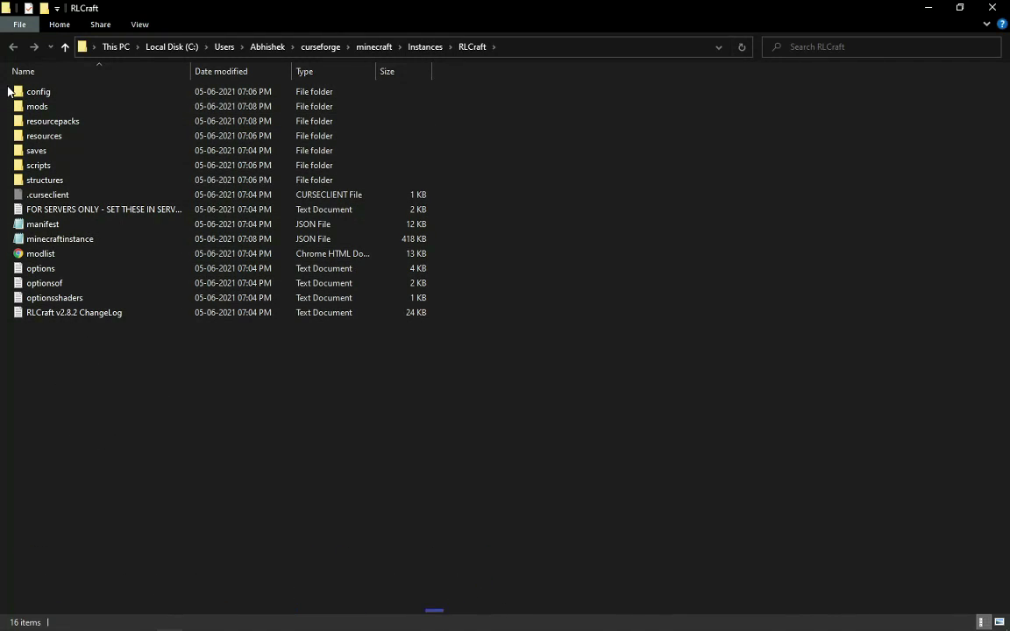
drag(8, 84, 88, 185)
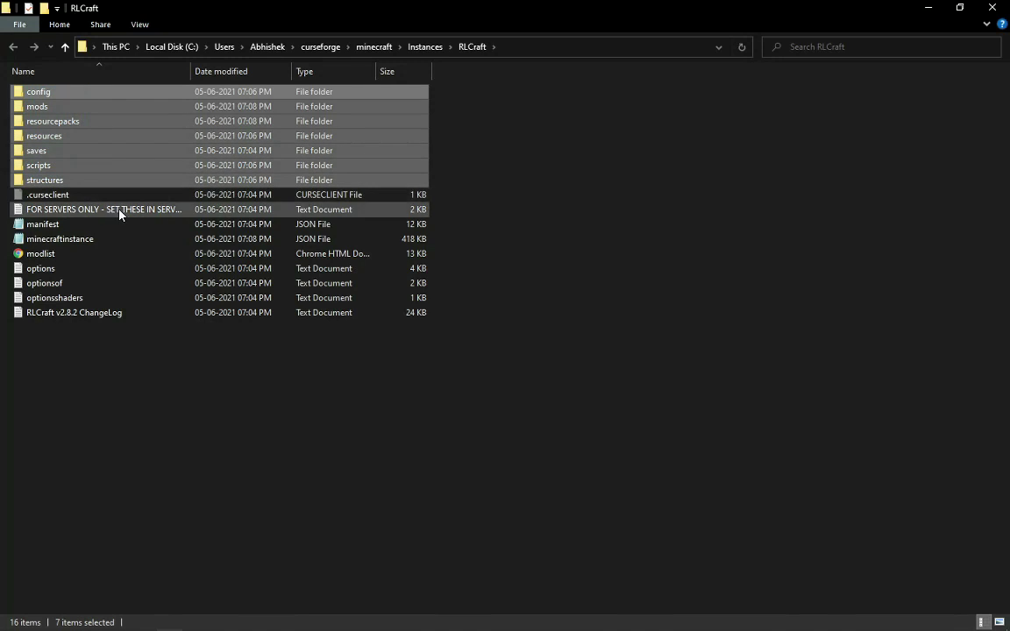
right_click(86, 142)
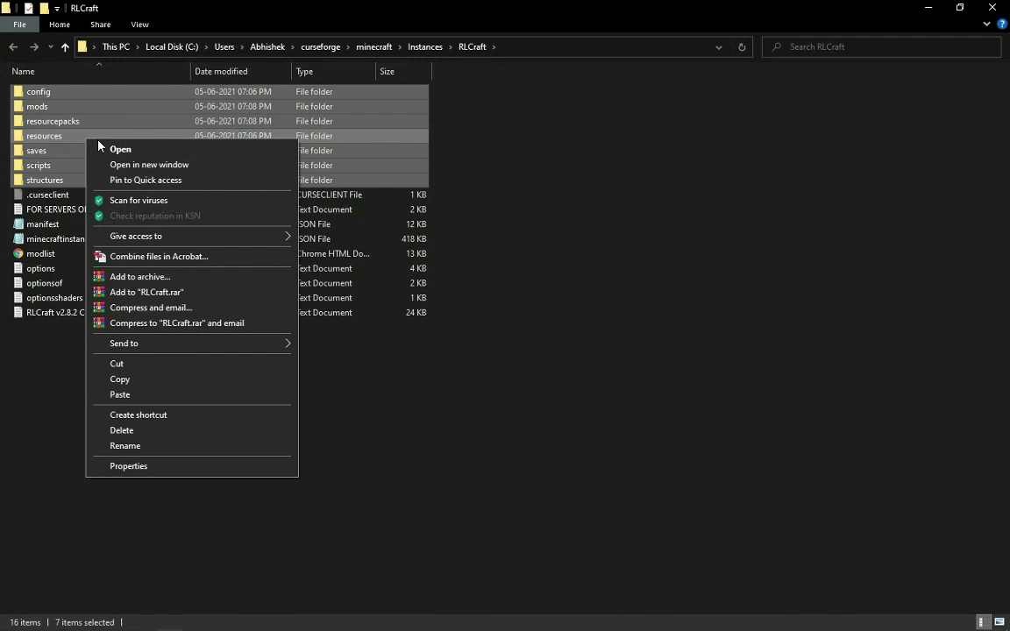
click(131, 379)
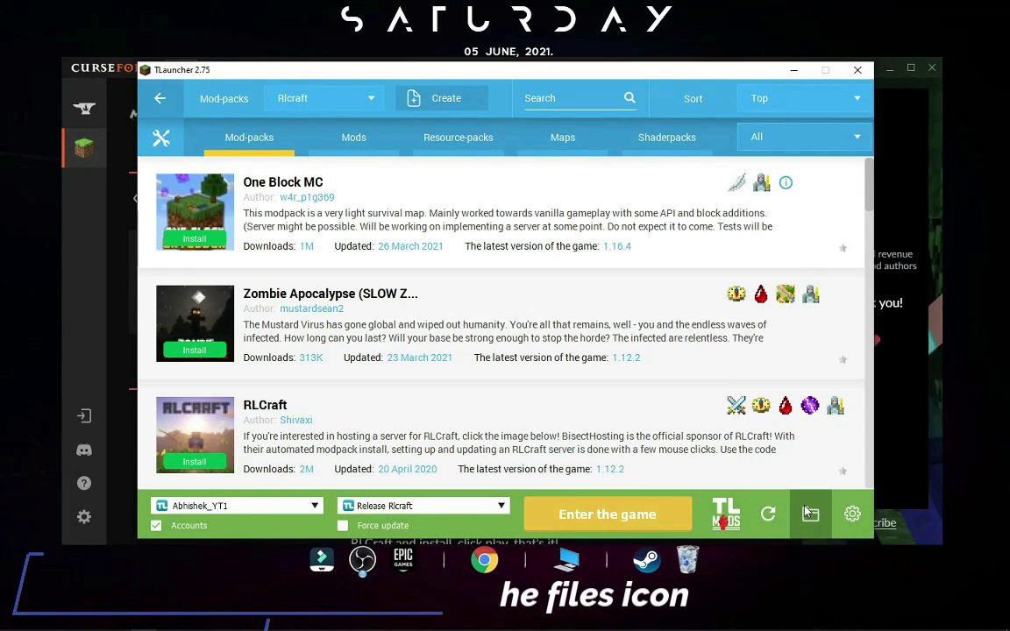
Step: Open TLauncher's game folder and paste the copied RLCraft folders into the Rlcraft folder inside versions
click(810, 517)
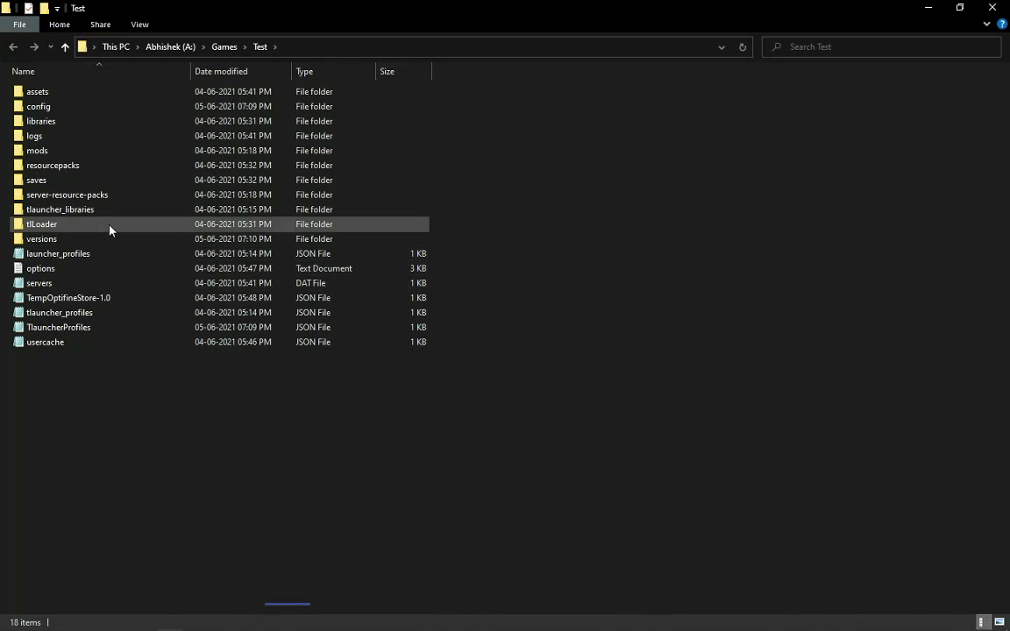
double_click(50, 238)
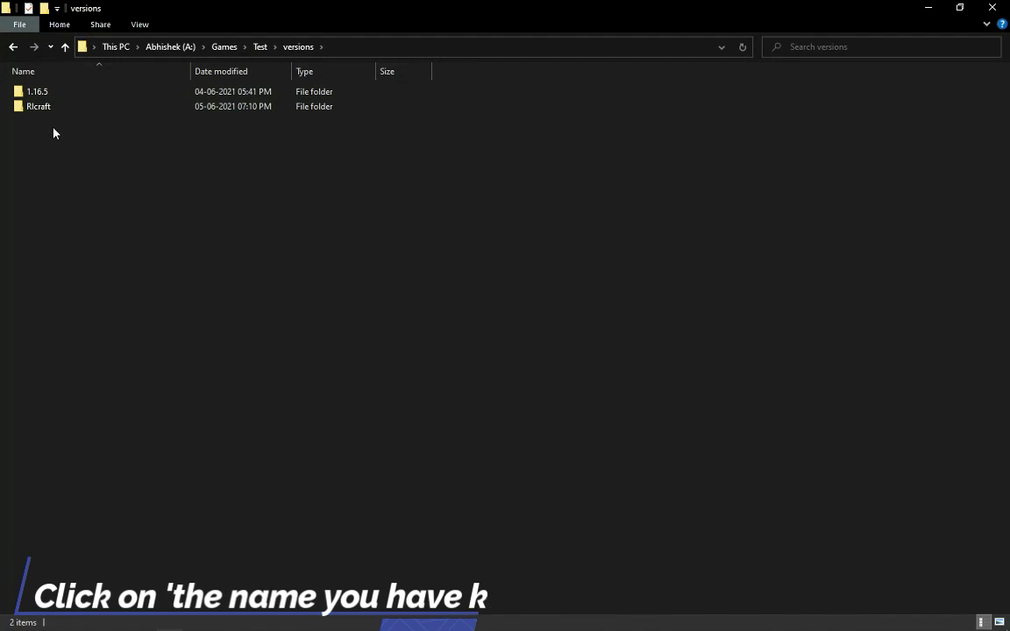
double_click(42, 106)
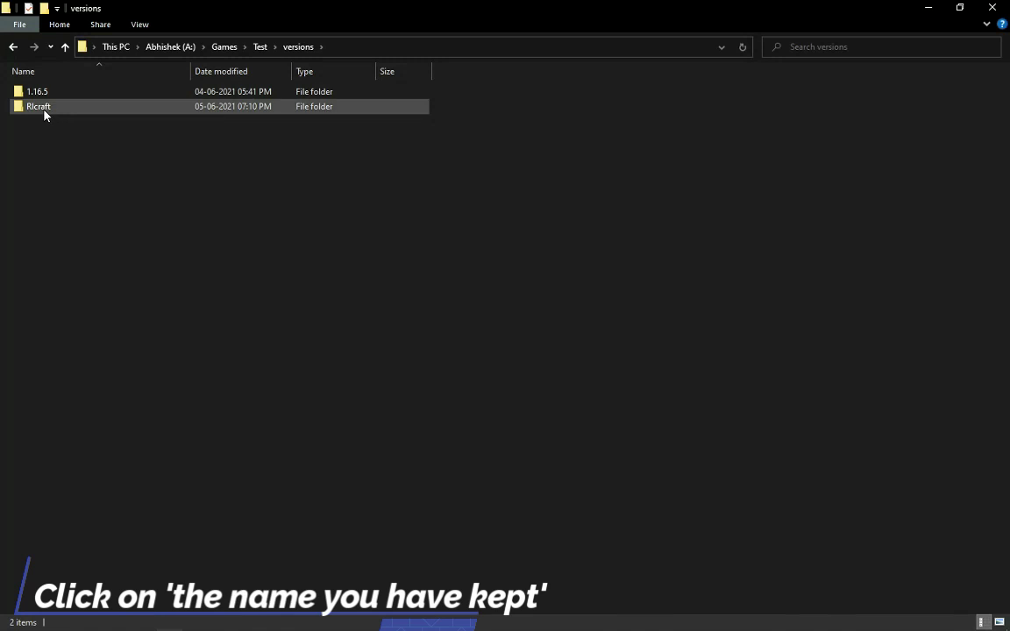
right_click(83, 185)
mouse_move(161, 208)
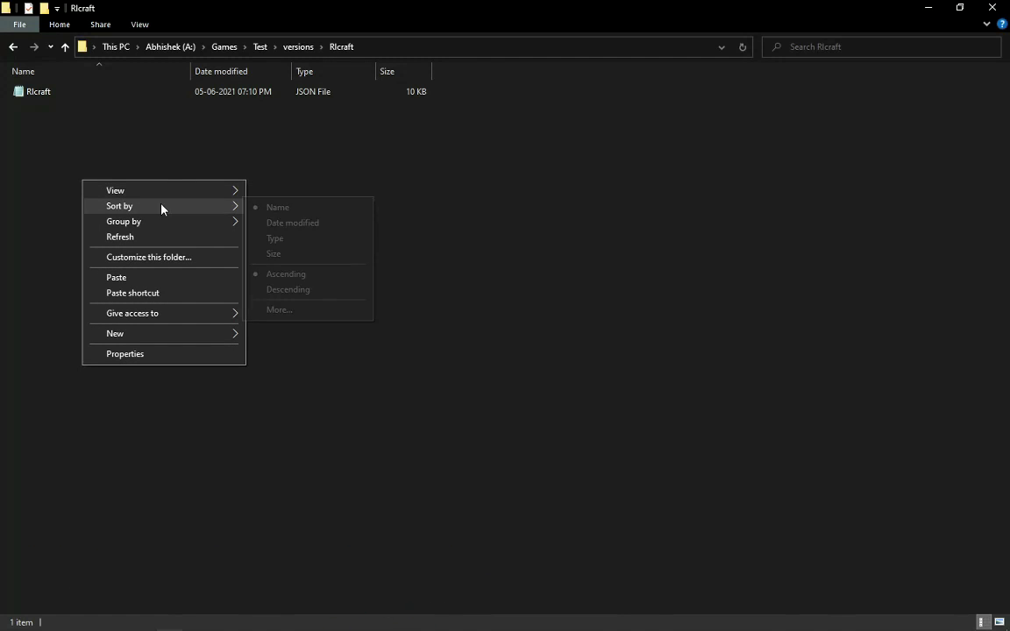
click(114, 278)
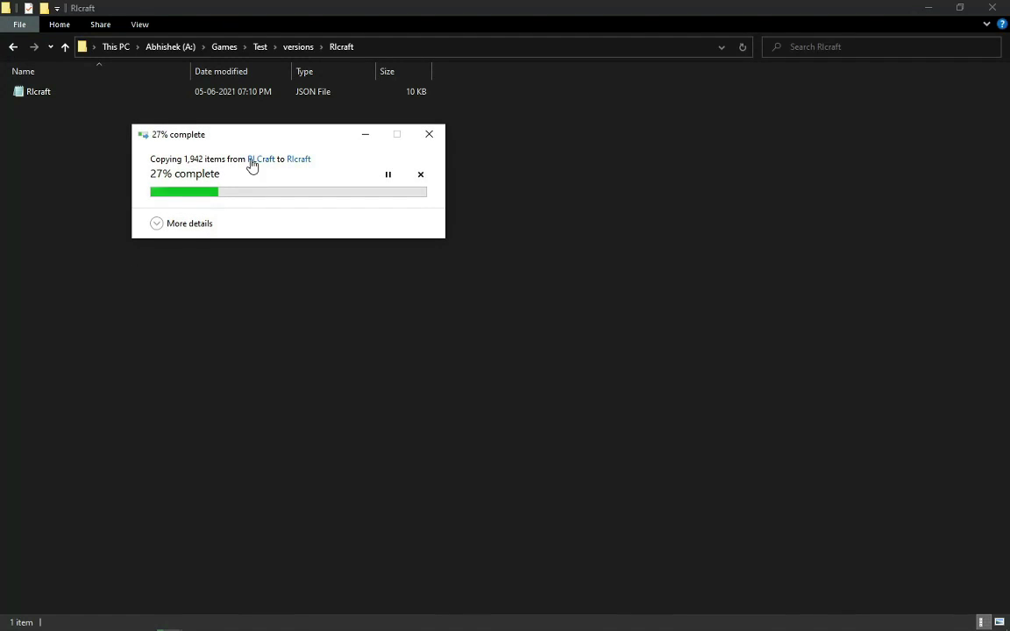
drag(253, 137, 474, 268)
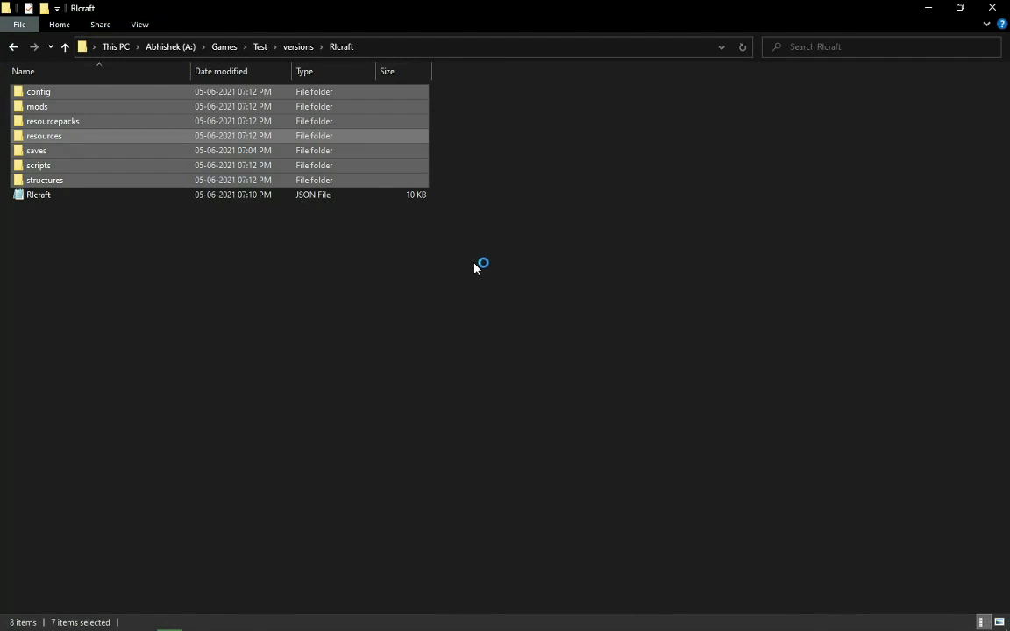
Step: Switch to TLauncher, refresh the version list, select the Release Rlcraft version and launch the game
click(276, 277)
key(alt+Tab)
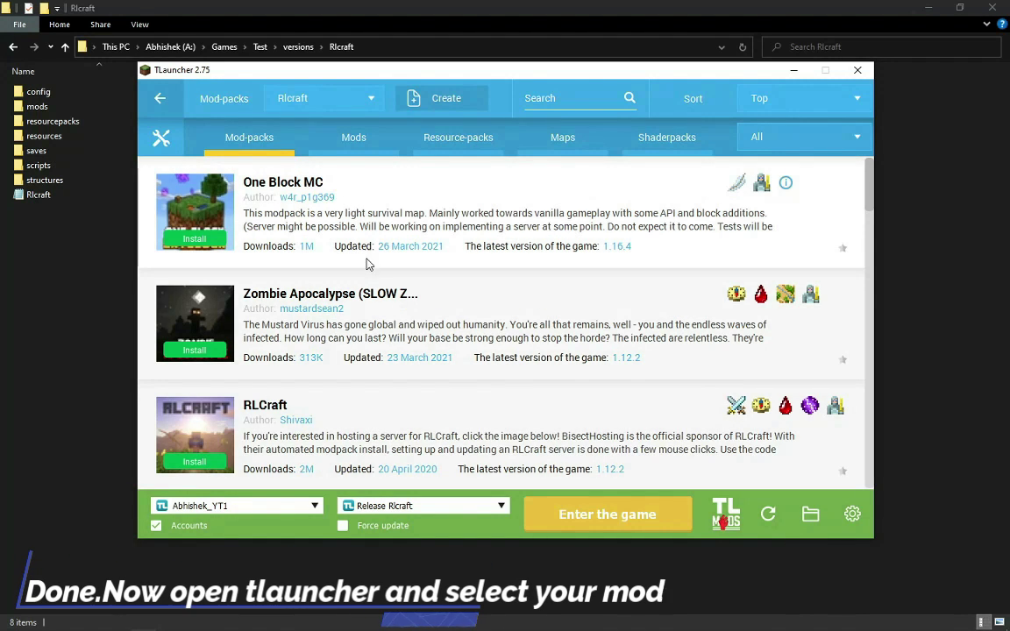
click(767, 511)
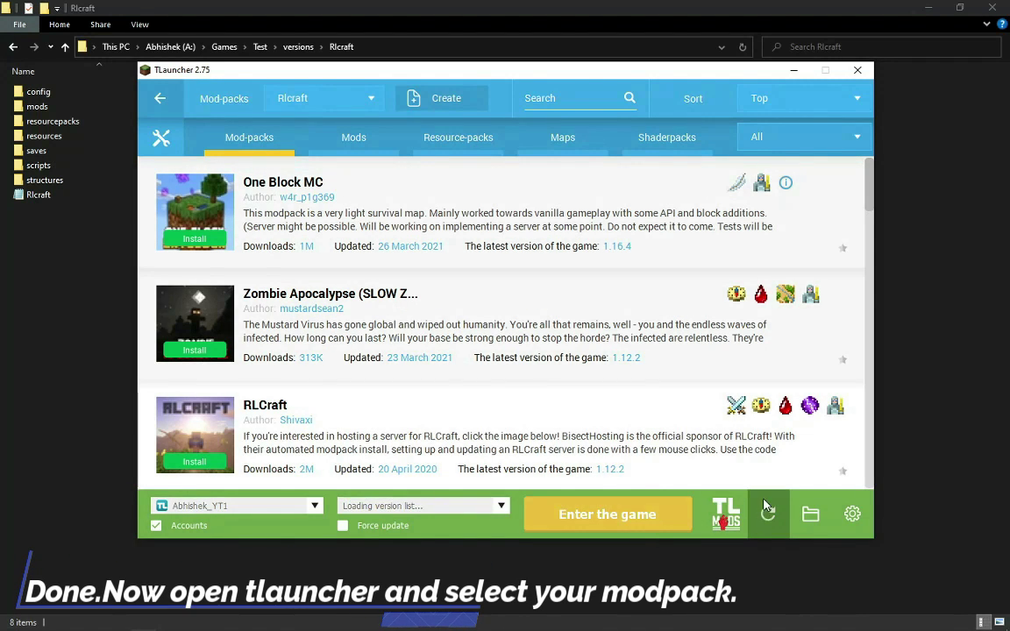
click(482, 508)
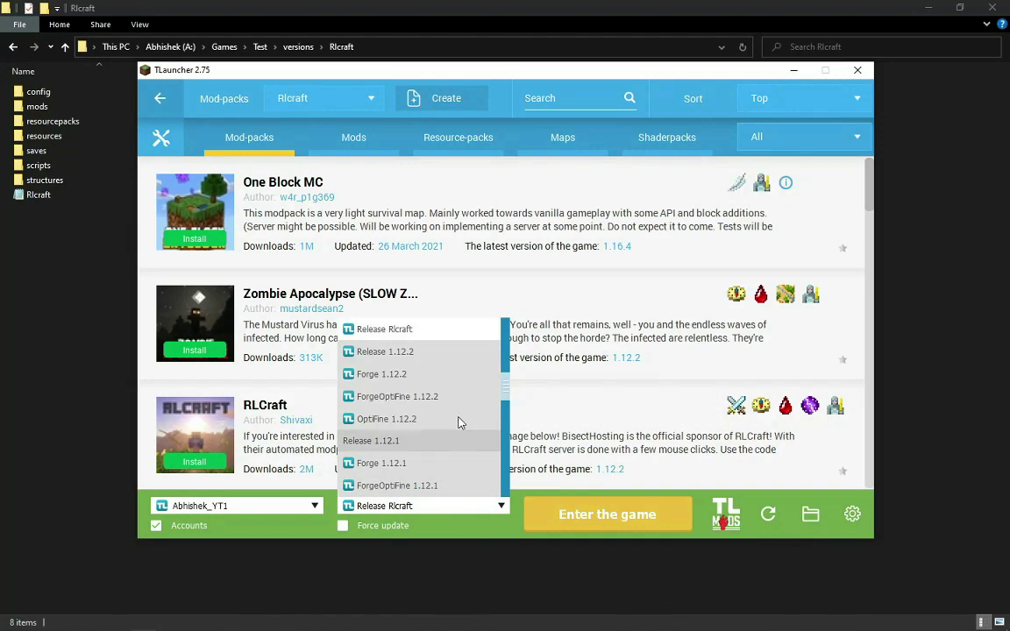
click(391, 330)
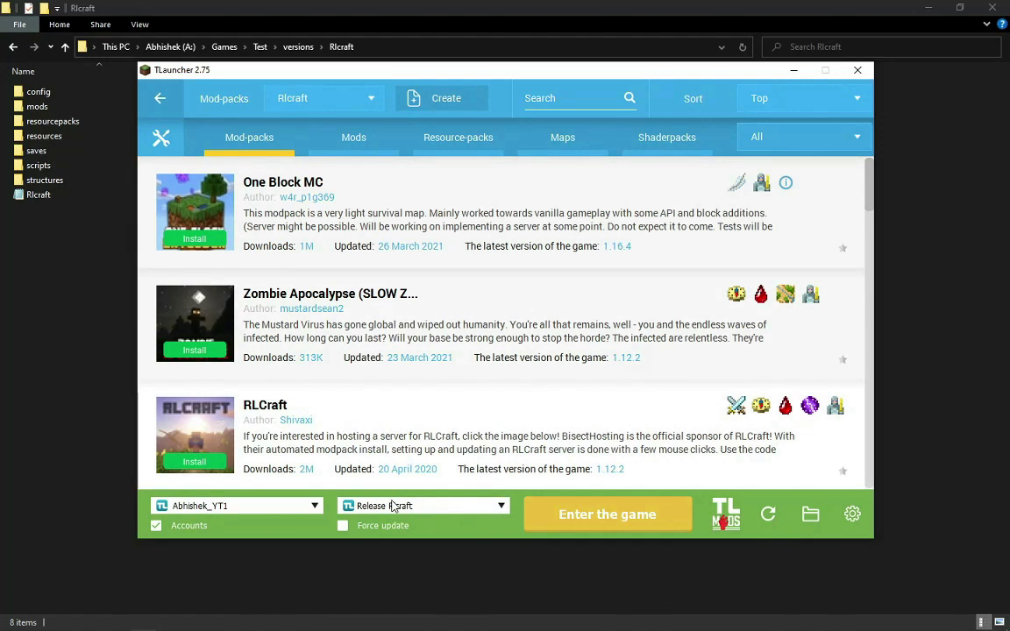
click(605, 515)
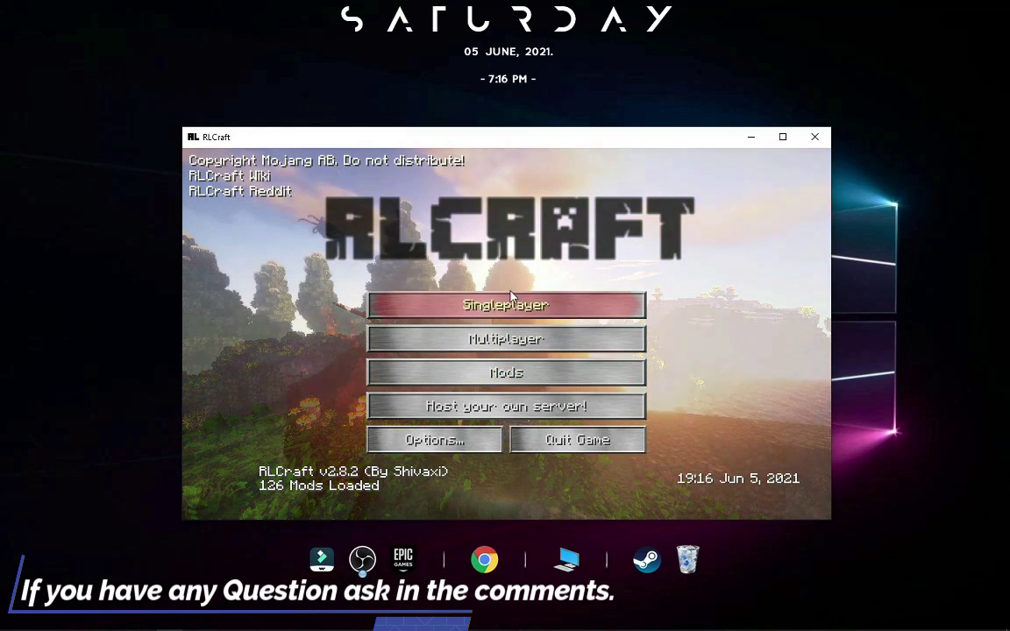
Step: Create a new singleplayer world in RLCraft with the default settings and enter it
click(484, 309)
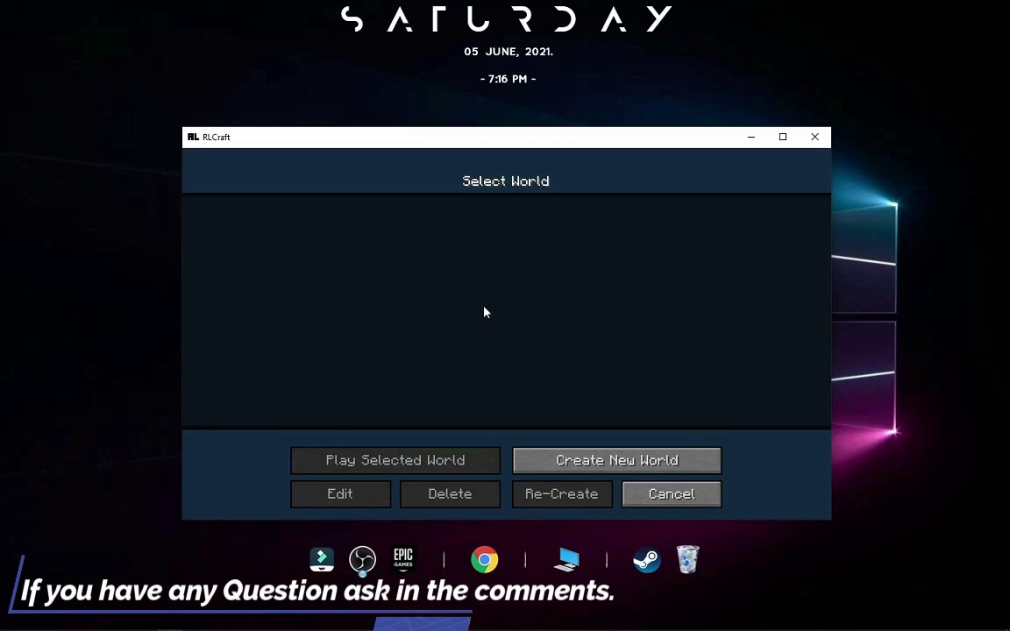
click(603, 460)
click(449, 496)
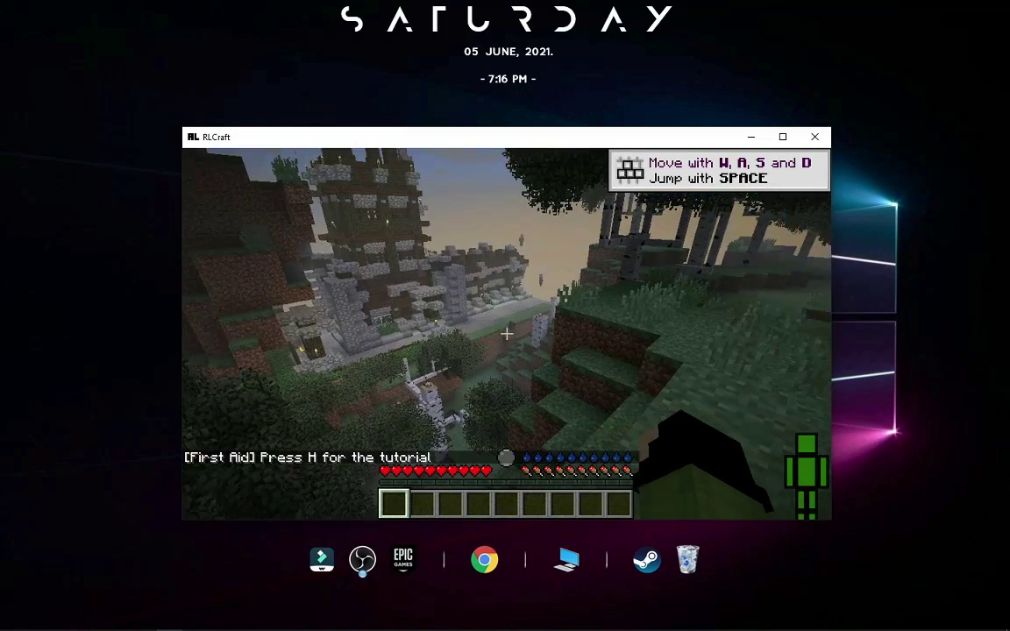
Step: Check the character's inventory and walk through the grass to look around the new world
key(e)
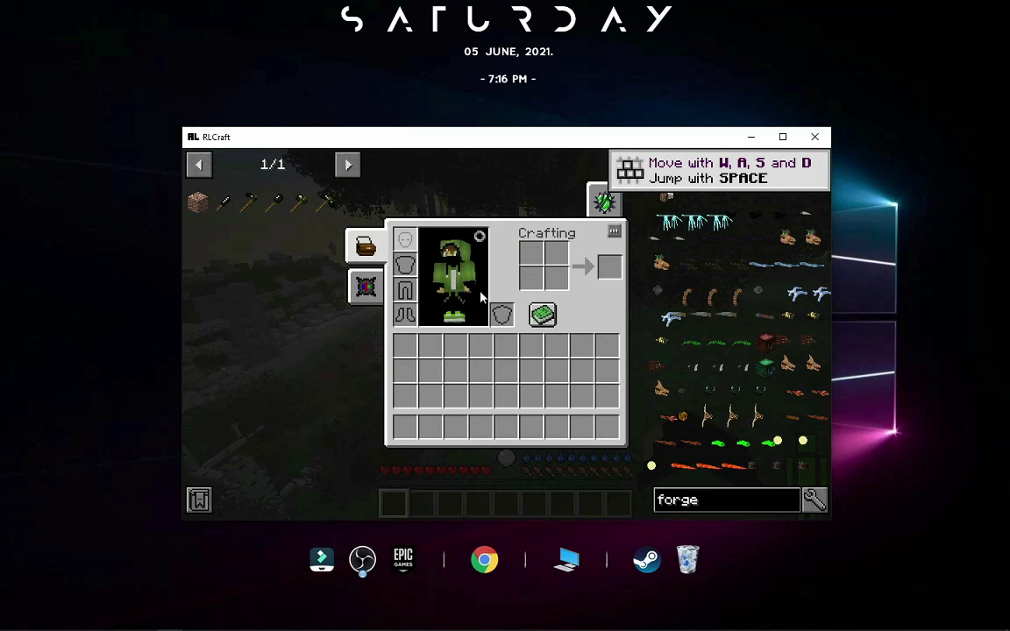
key(e)
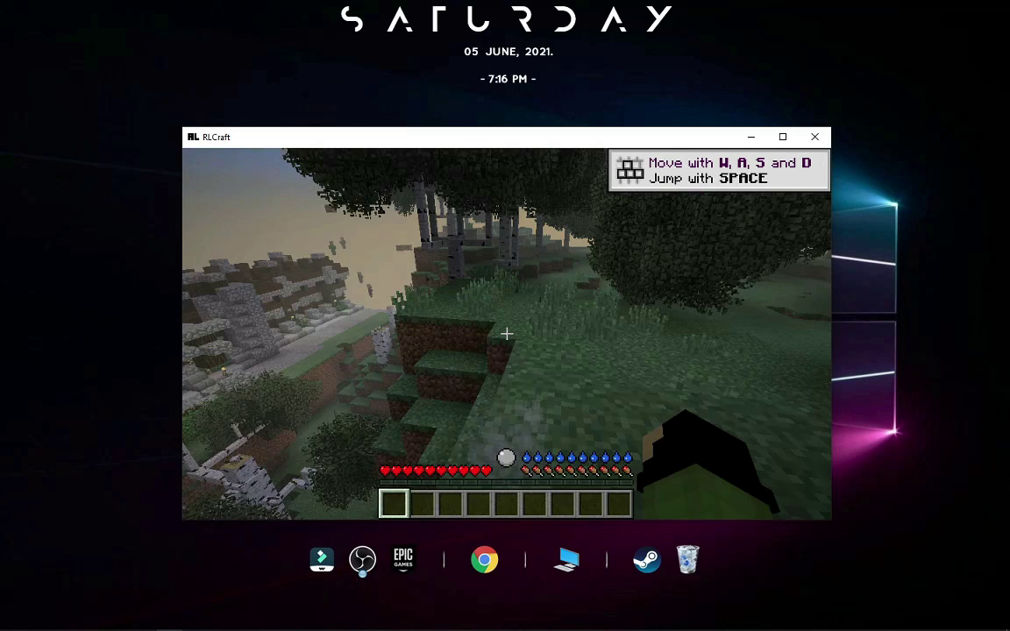
key(w)
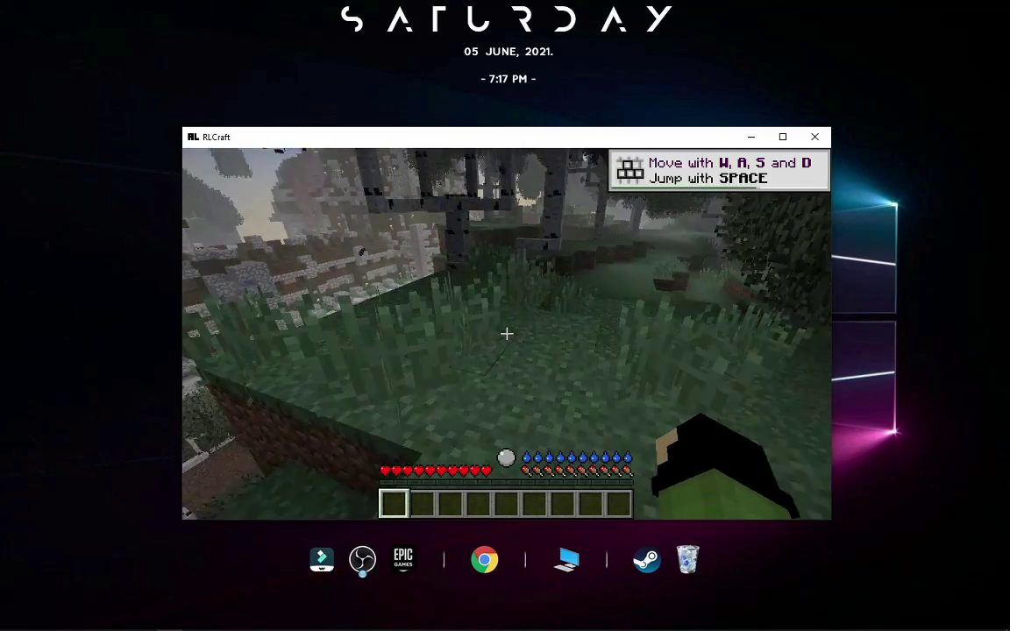
click(506, 333)
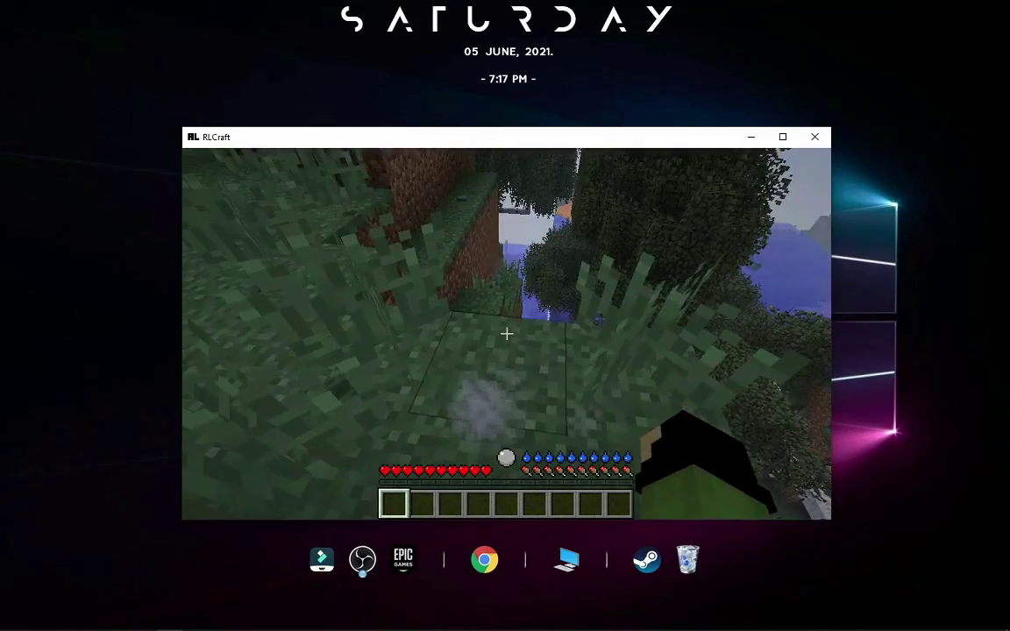